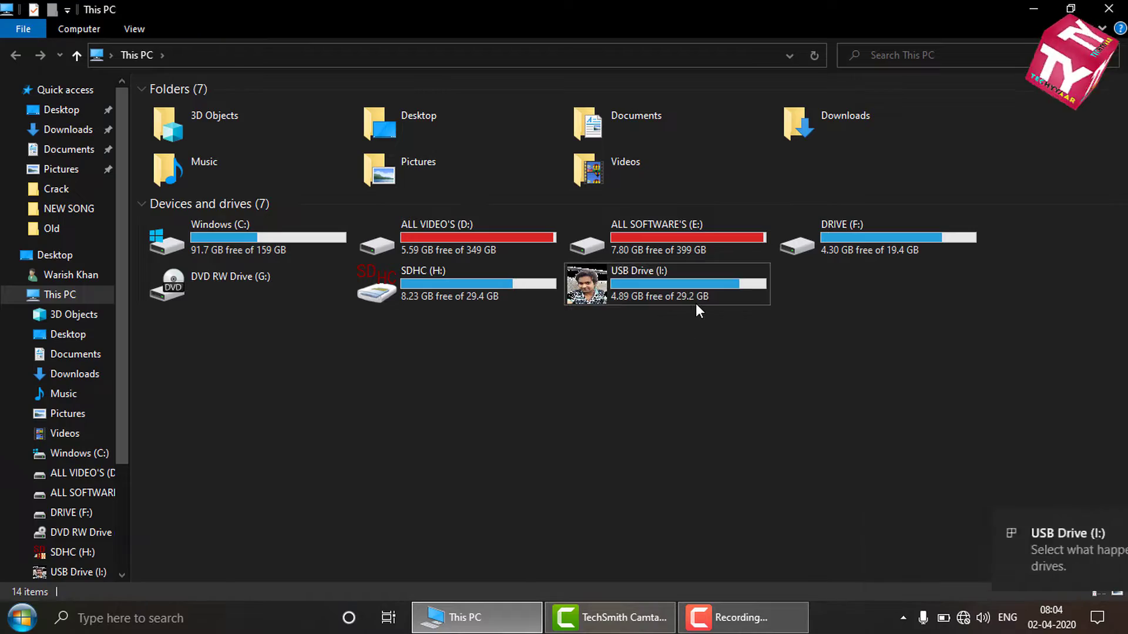
Close the This PC window and refresh the desktop.
left_click(1105, 14)
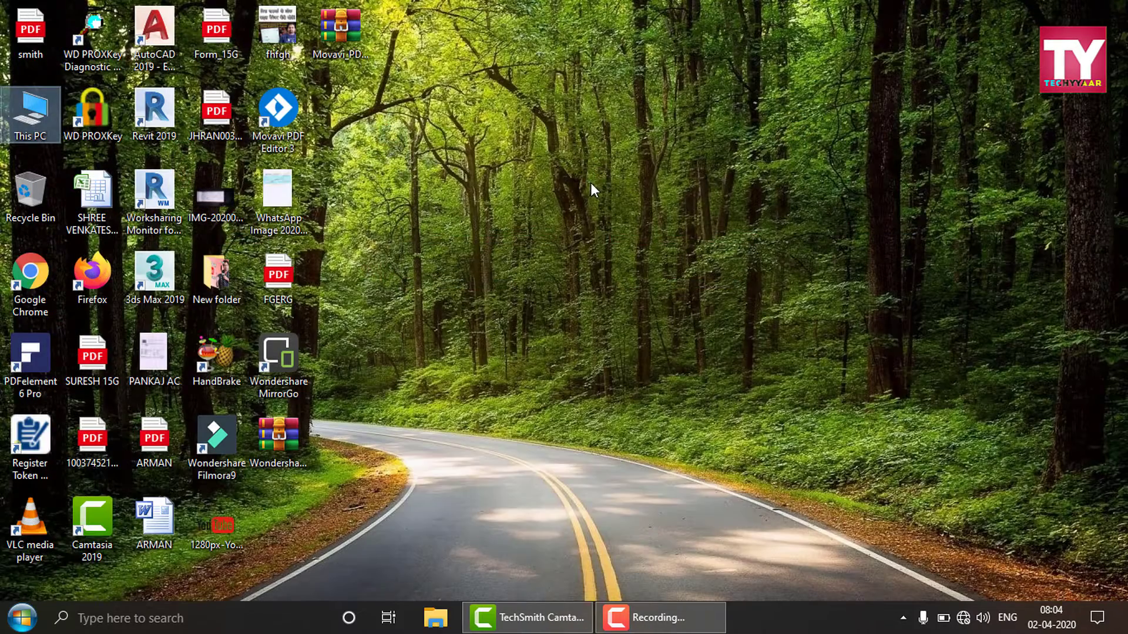
right_click(590, 182)
left_click(618, 235)
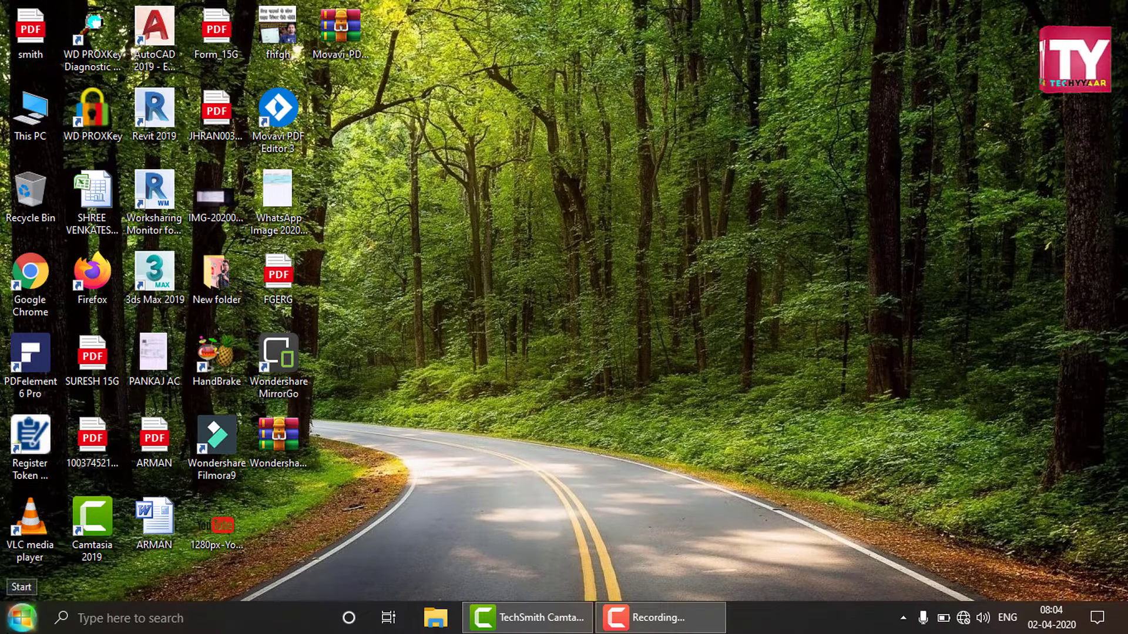
Open Computer Management by running the command compmgmt.msc.
left_click(21, 617)
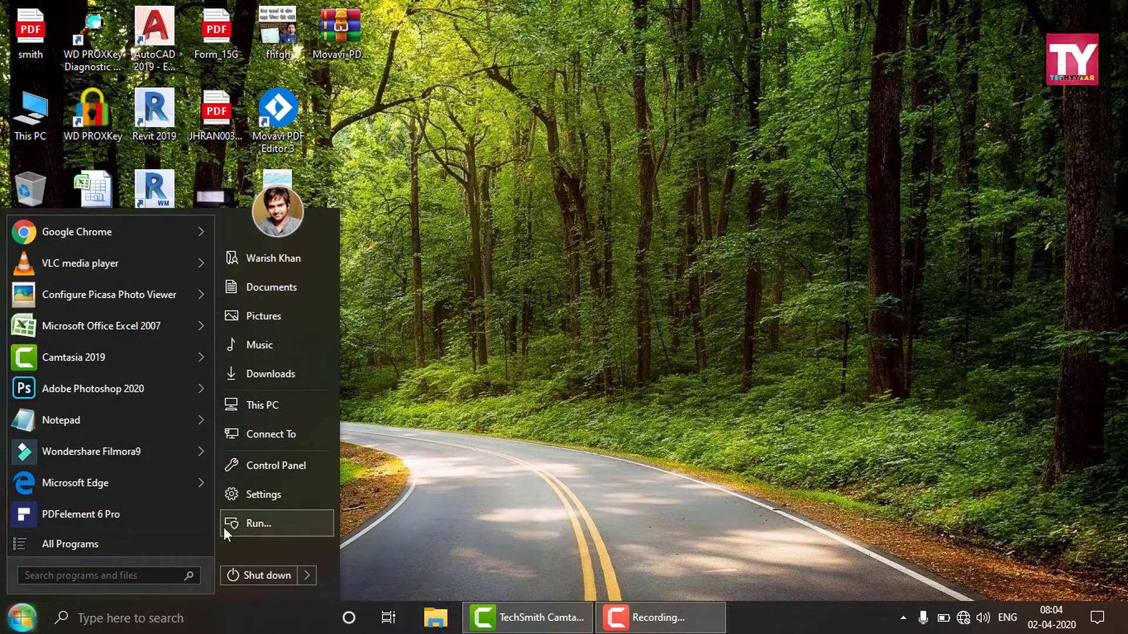
left_click(284, 526)
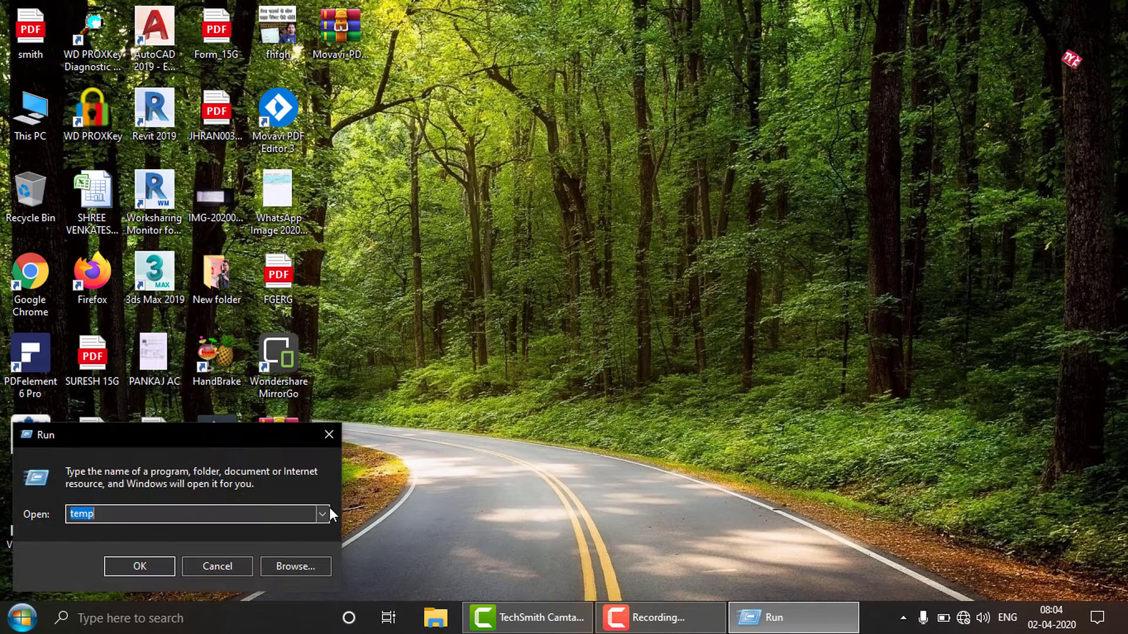
key("BackSpace")
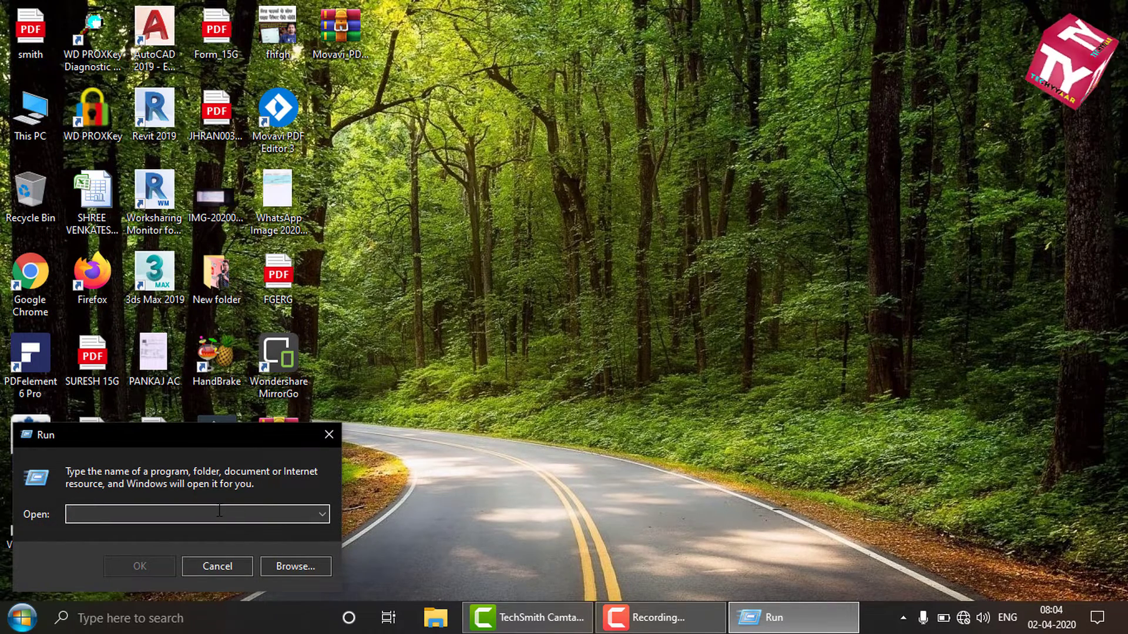
type("com")
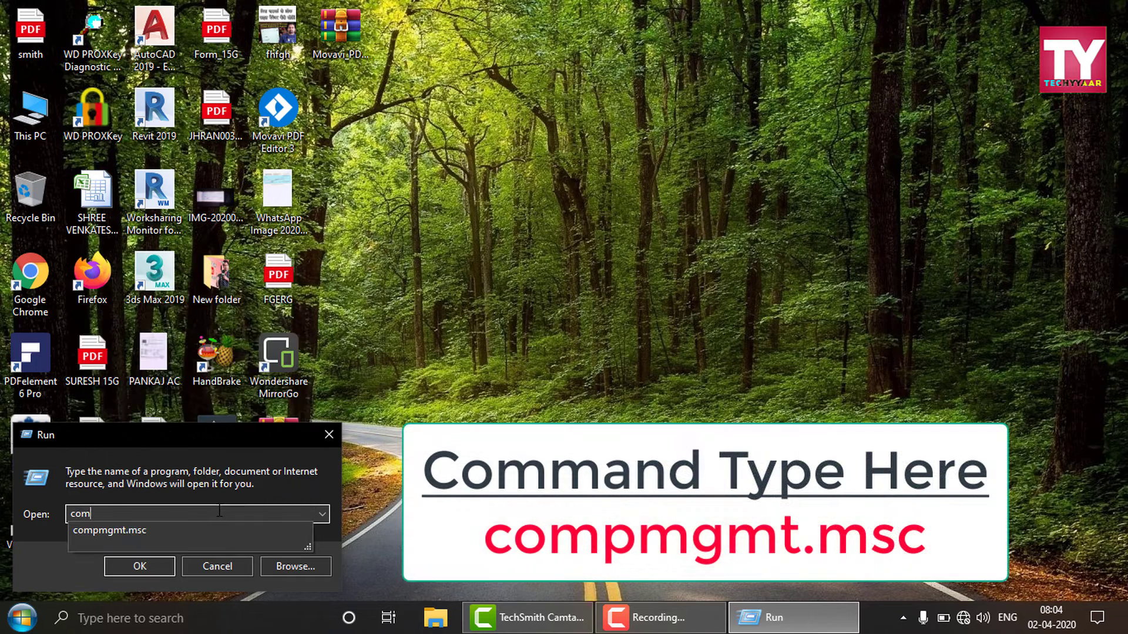
type("p")
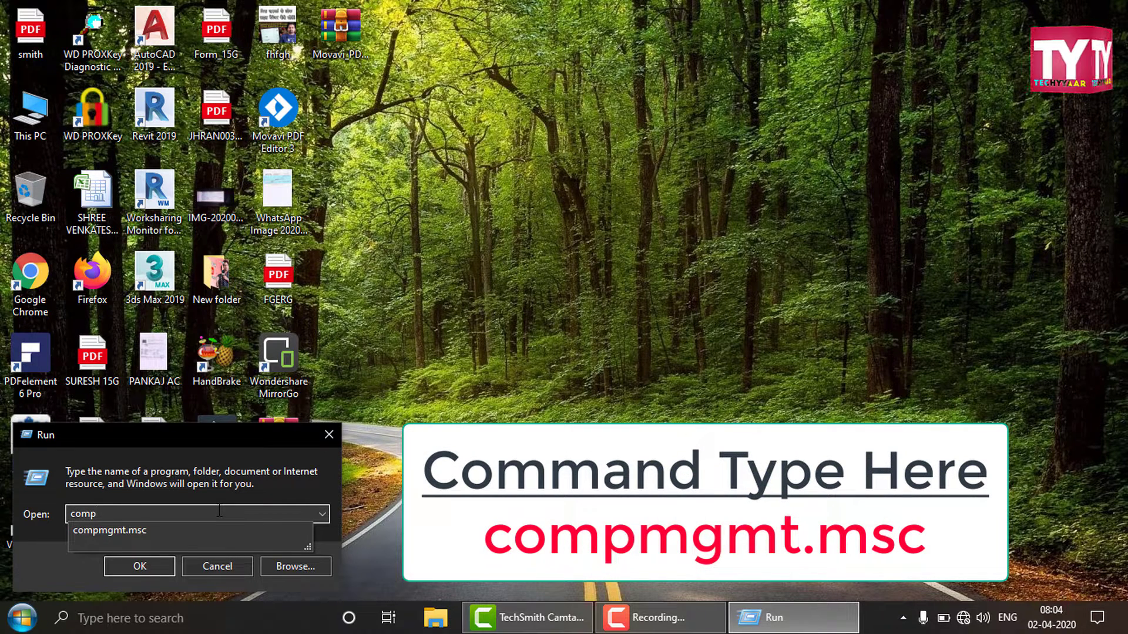
type("mgm")
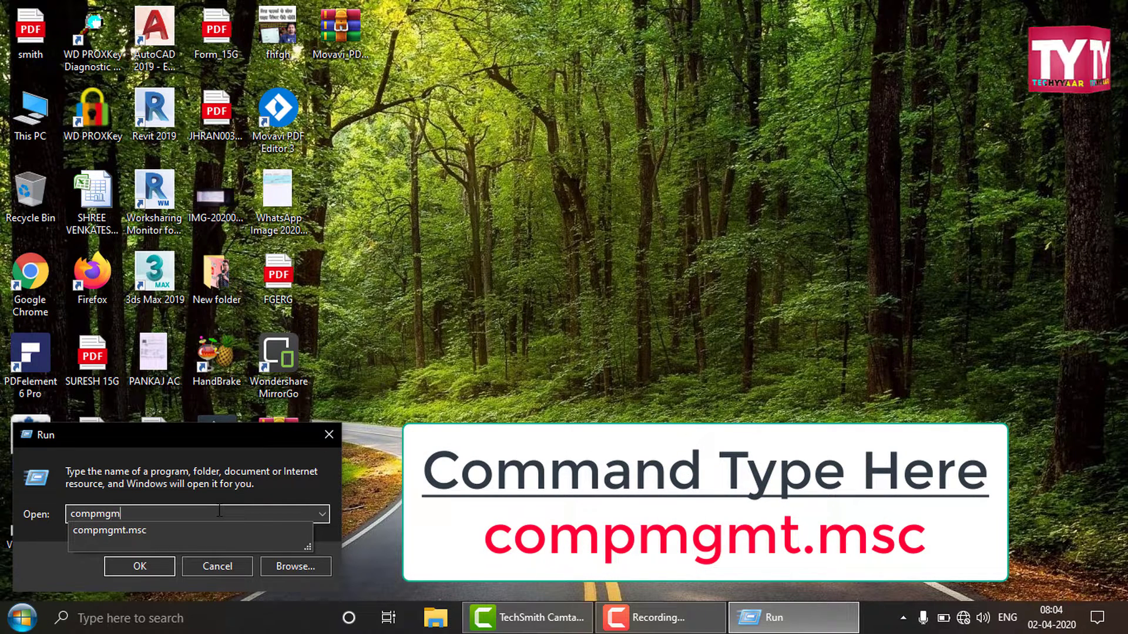
type("t.")
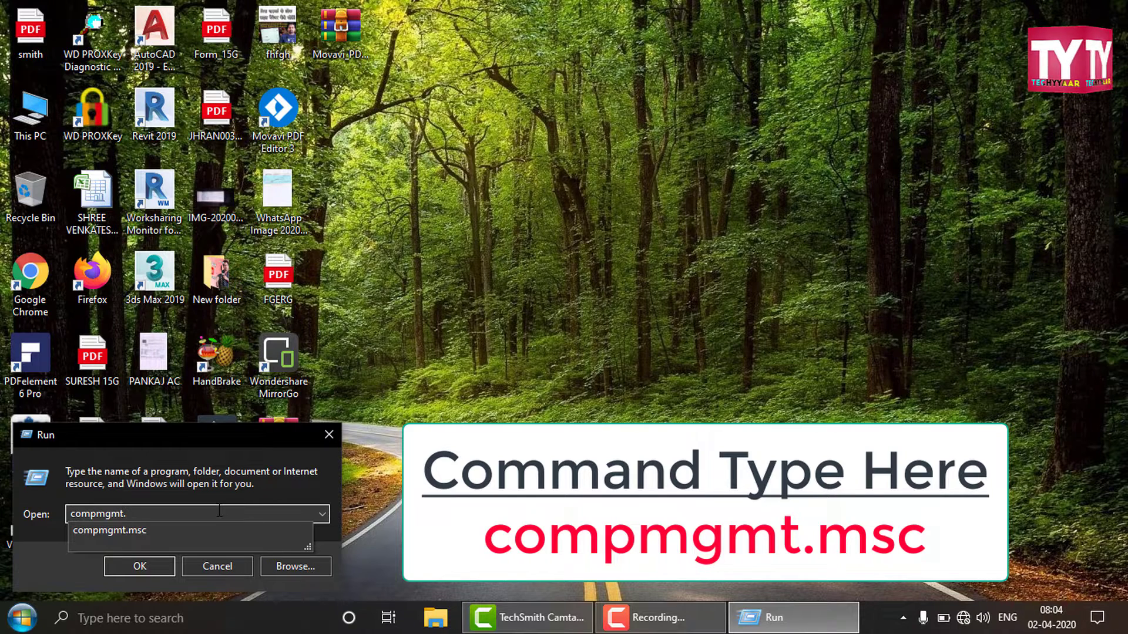
type("msc")
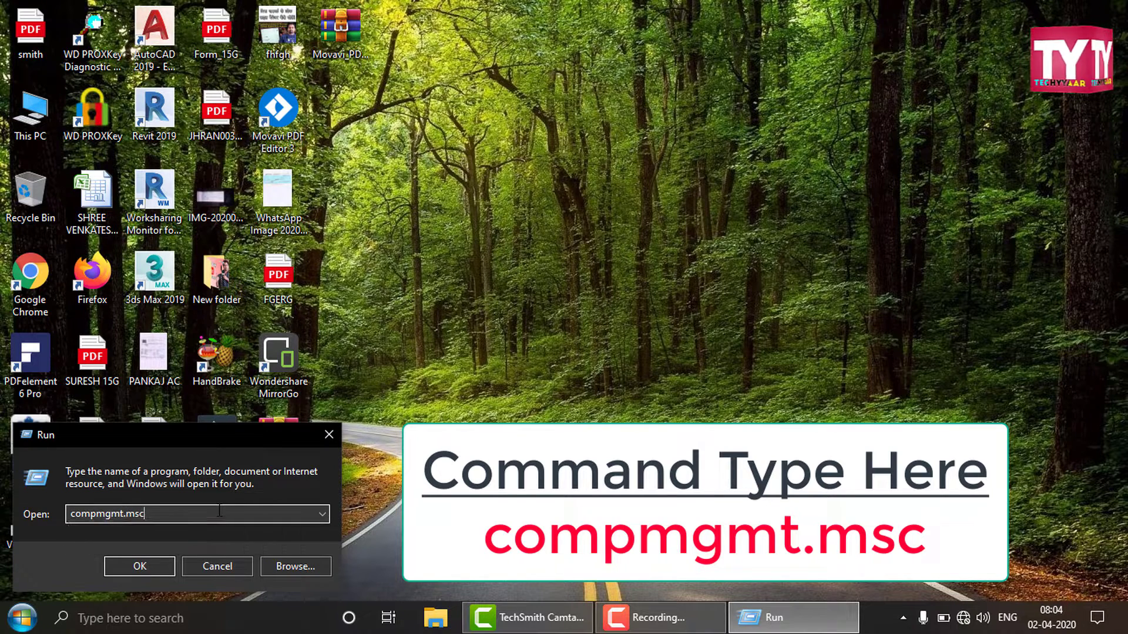
key("Return")
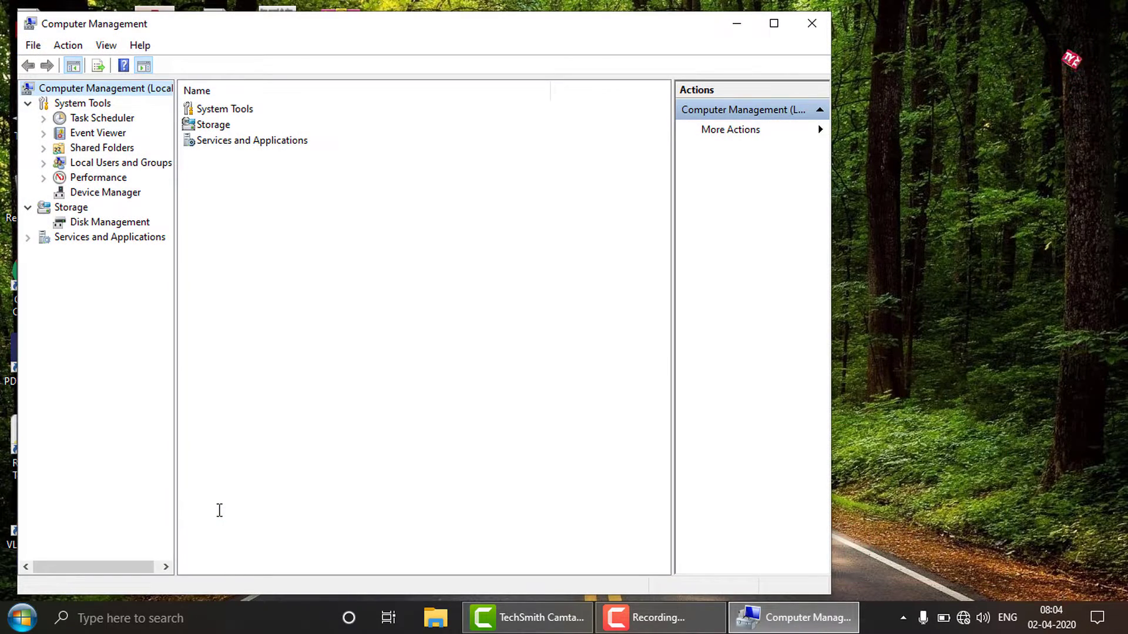
Close the Computer Management window and refresh the desktop.
left_click(809, 30)
right_click(541, 110)
left_click(558, 156)
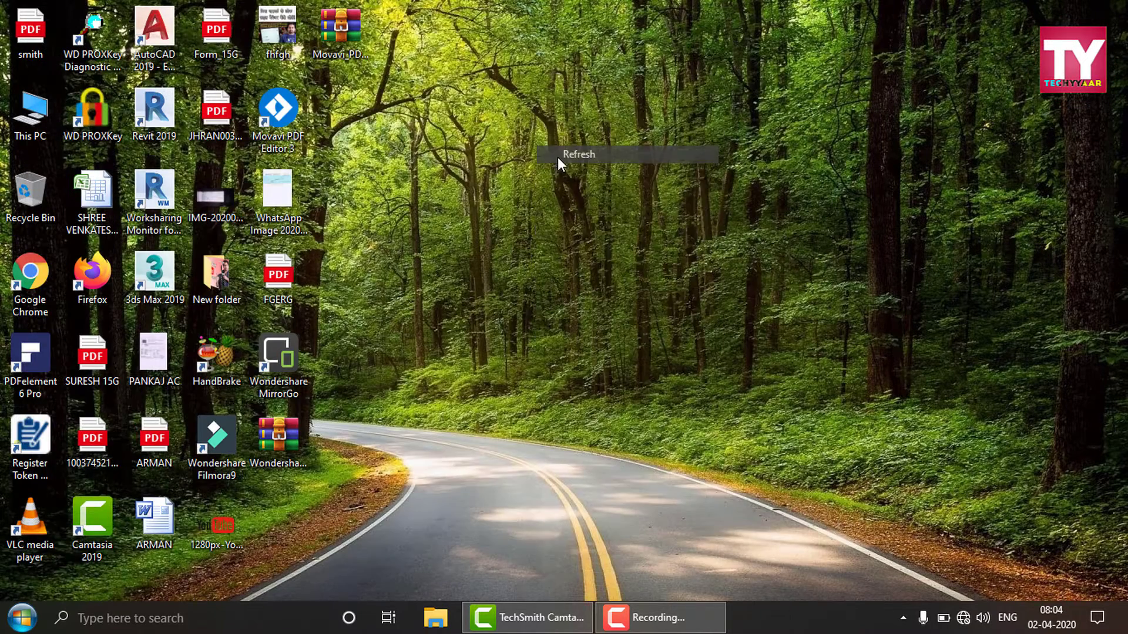
Open Computer Management through the Manage option of This PC and show the removable disks in Disk Management.
left_click(28, 121)
right_click(28, 120)
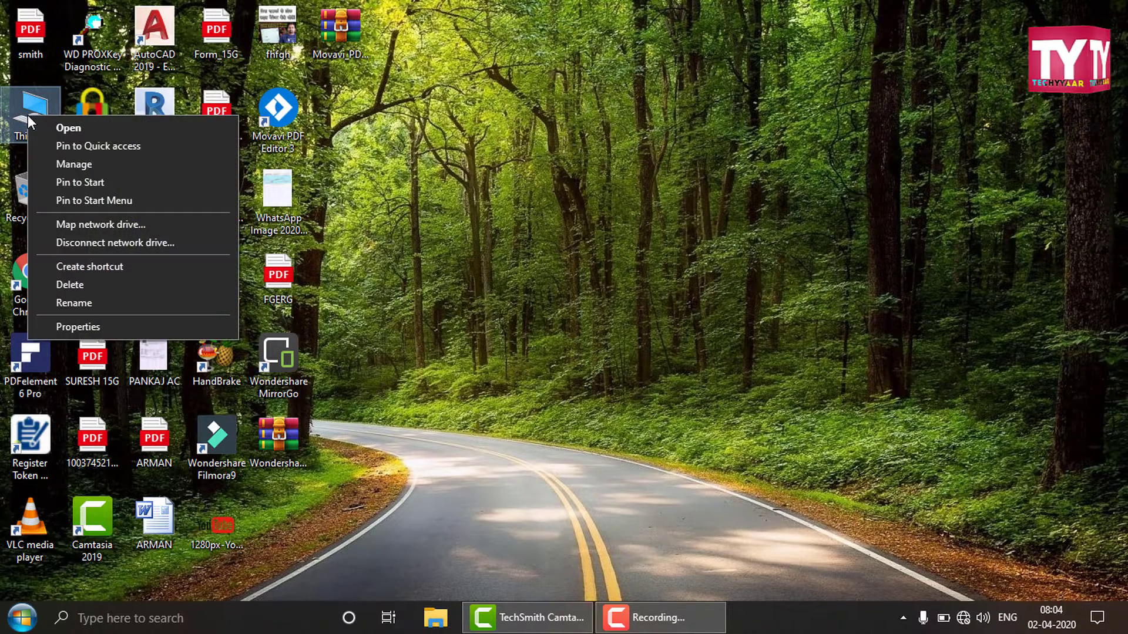
left_click(87, 167)
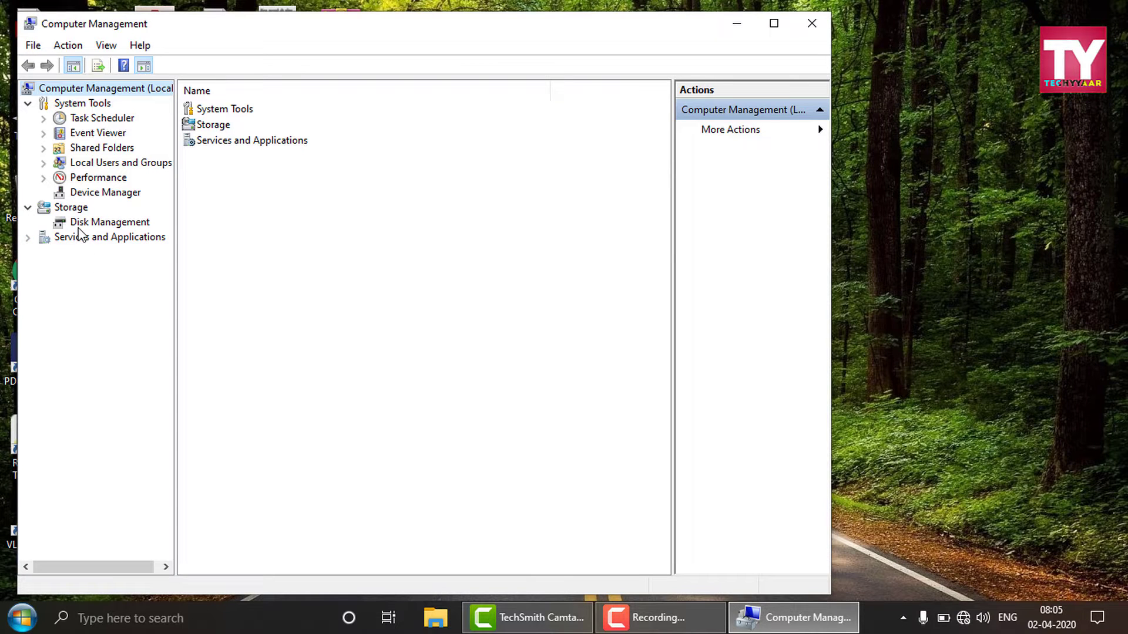
left_click(119, 227)
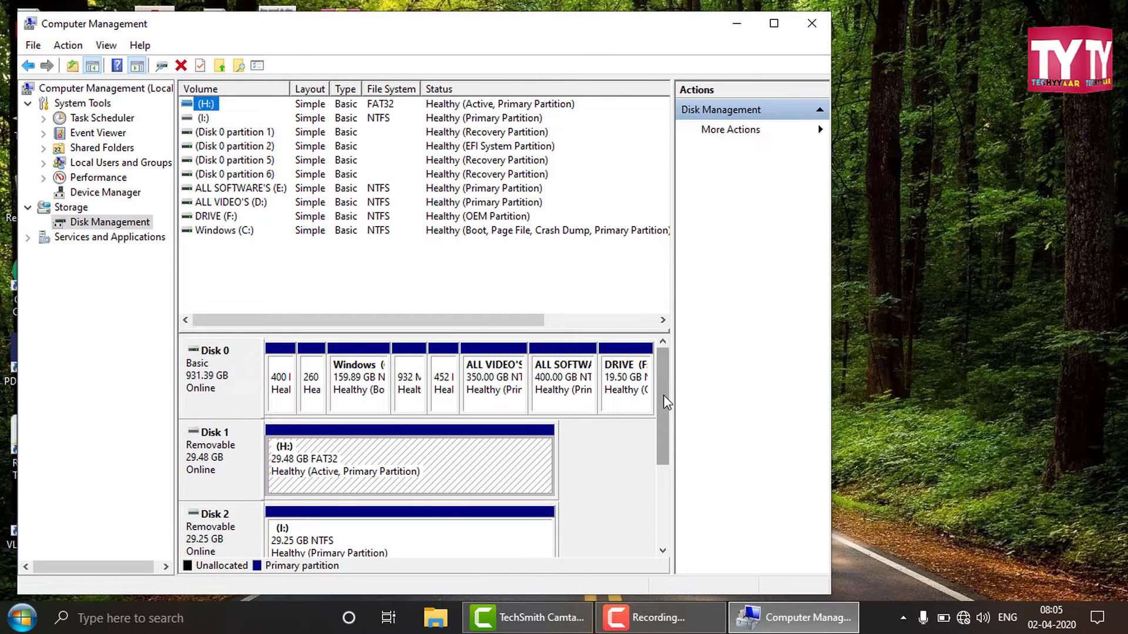
mouse_move(663, 396)
left_mouse_down()
mouse_move(664, 440)
mouse_move(661, 394)
left_mouse_up()
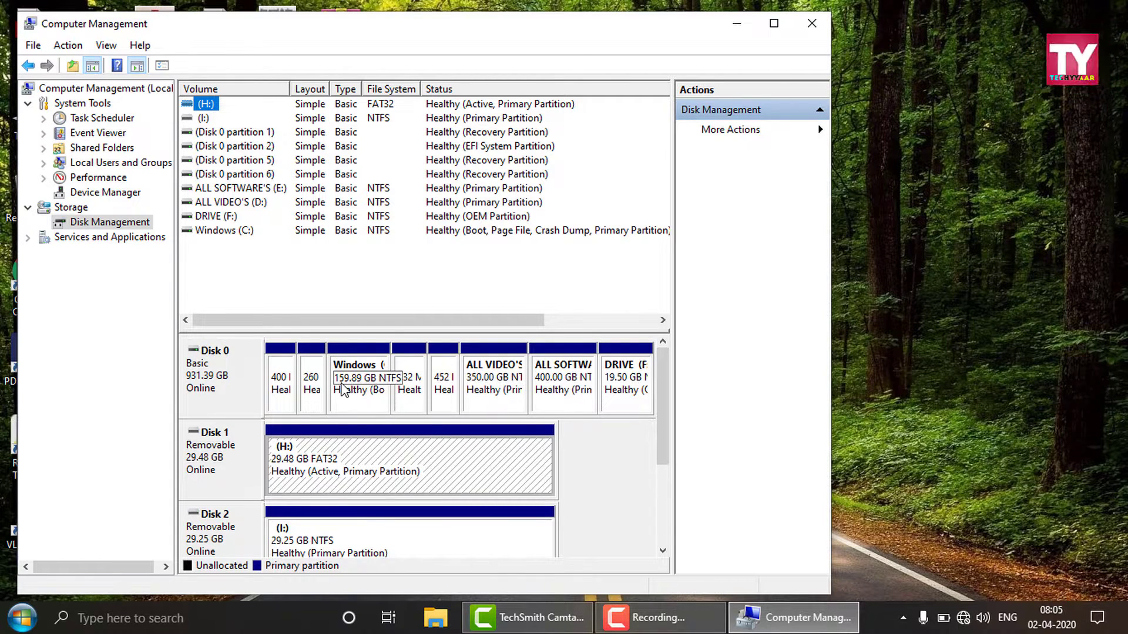
left_click_drag(664, 382, 670, 405)
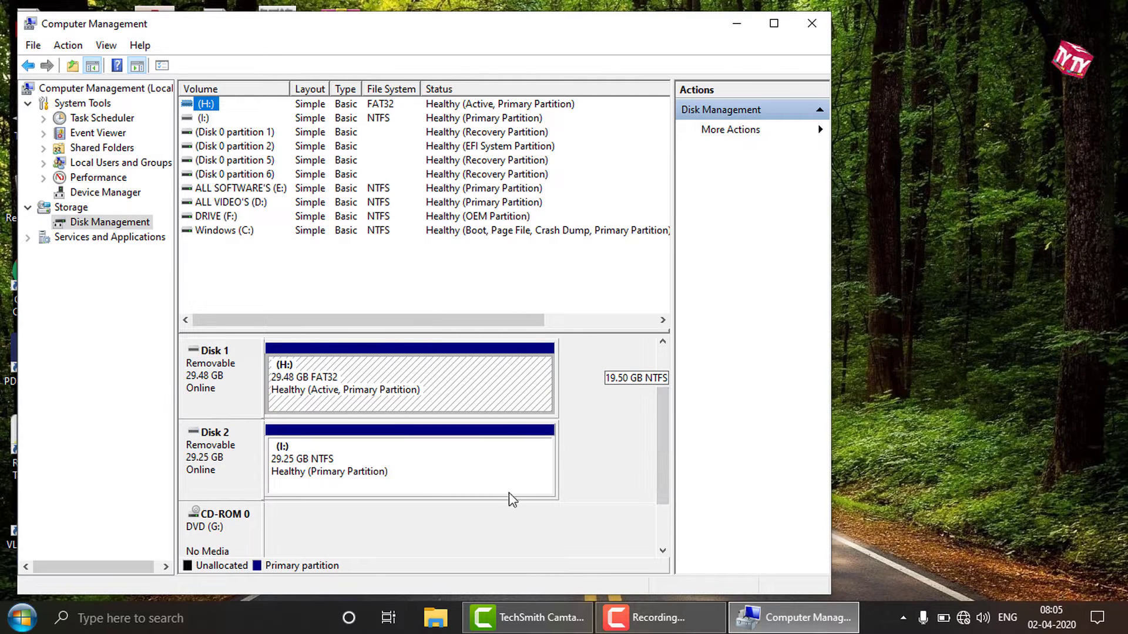
Move the Computer Management window aside and open This PC to check the drive letter of the USB drive.
left_click_drag(234, 36, 312, 38)
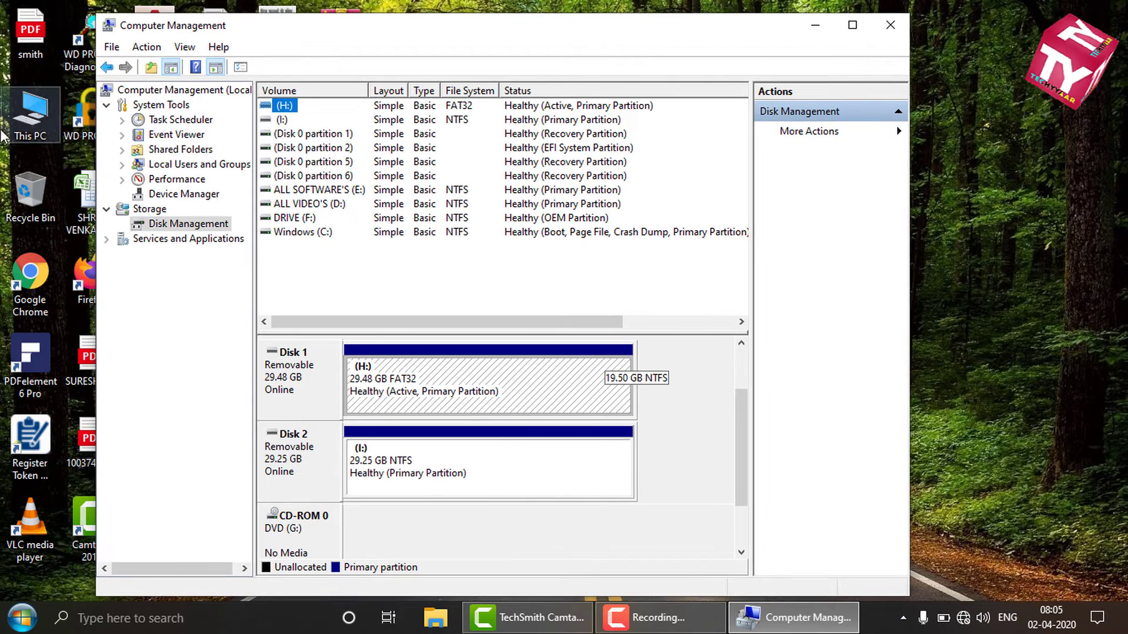
double_click(23, 134)
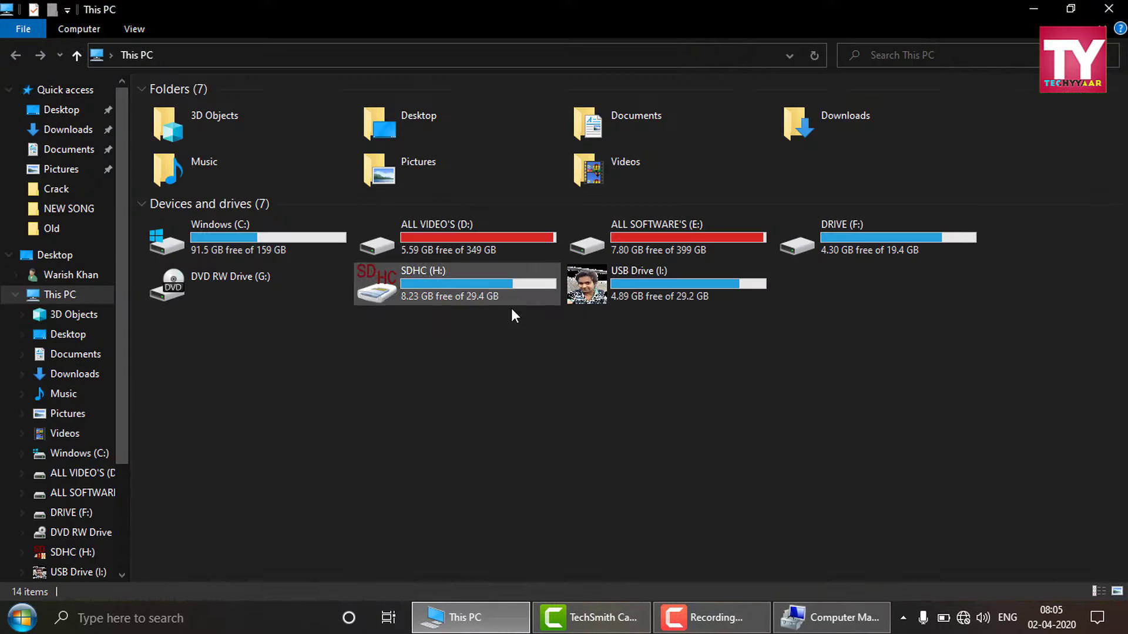
left_click(626, 284)
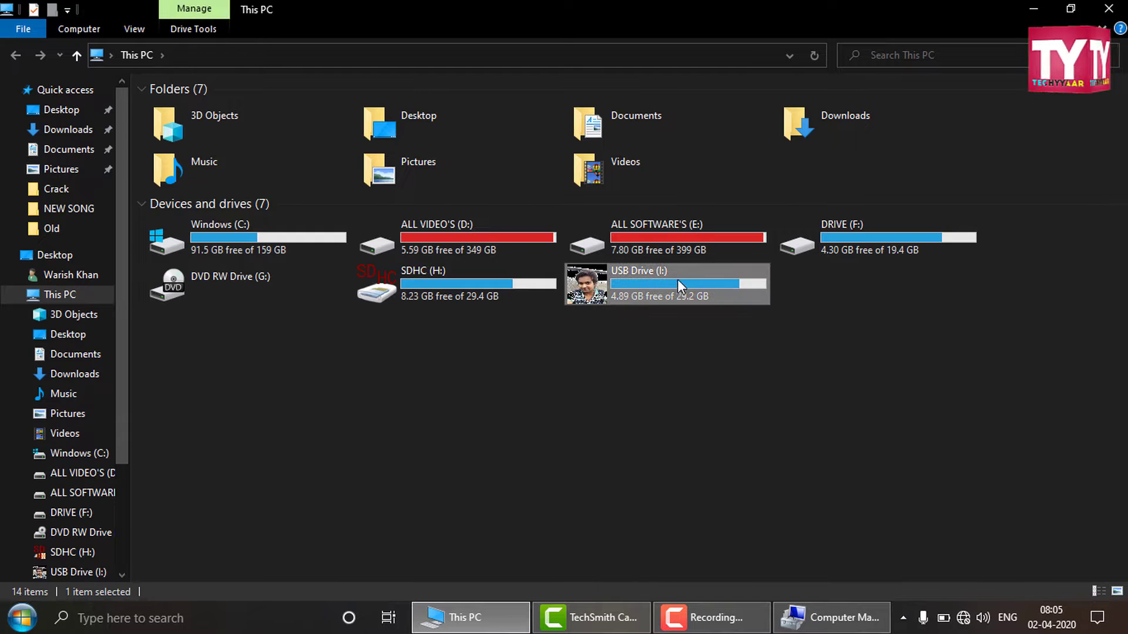
left_click(645, 358)
left_click(650, 285)
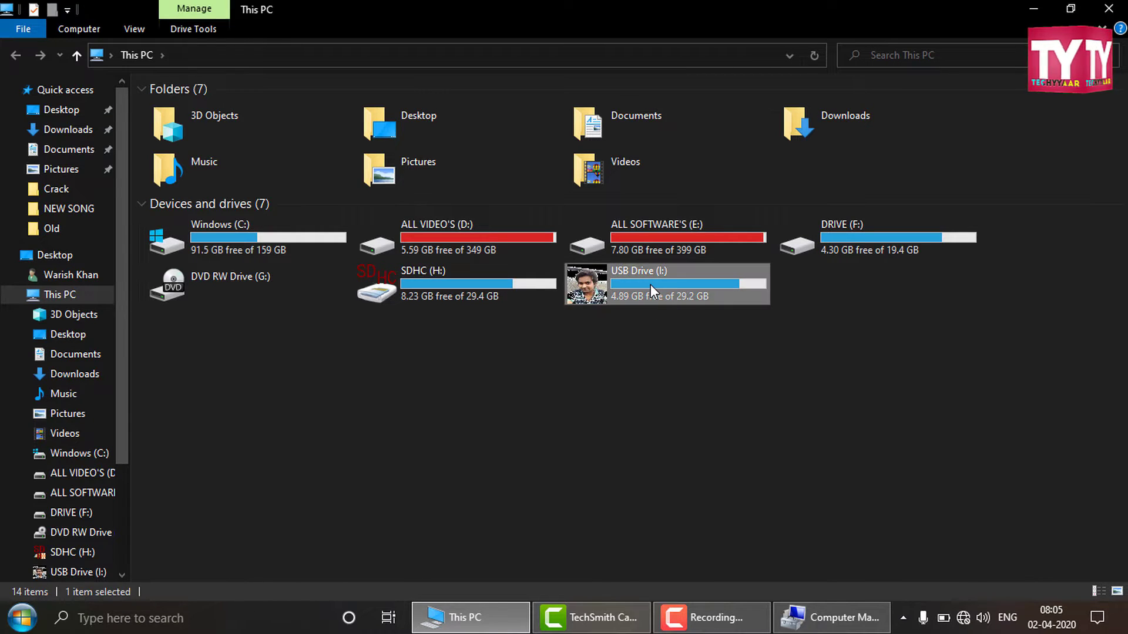
left_click(648, 319)
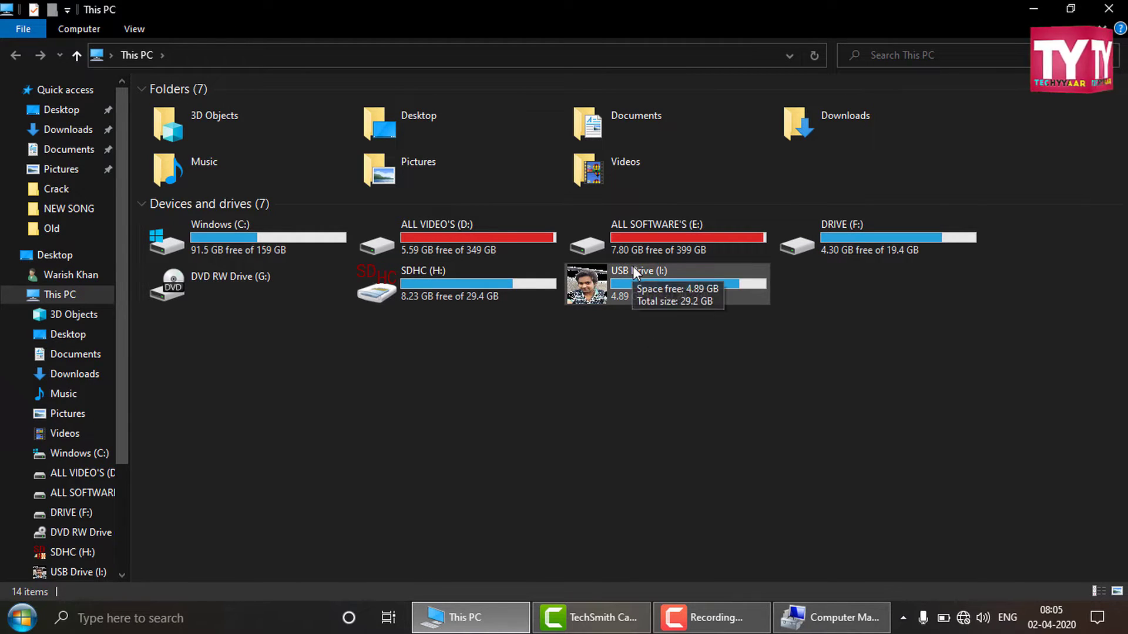
left_click(647, 284)
left_click(679, 488)
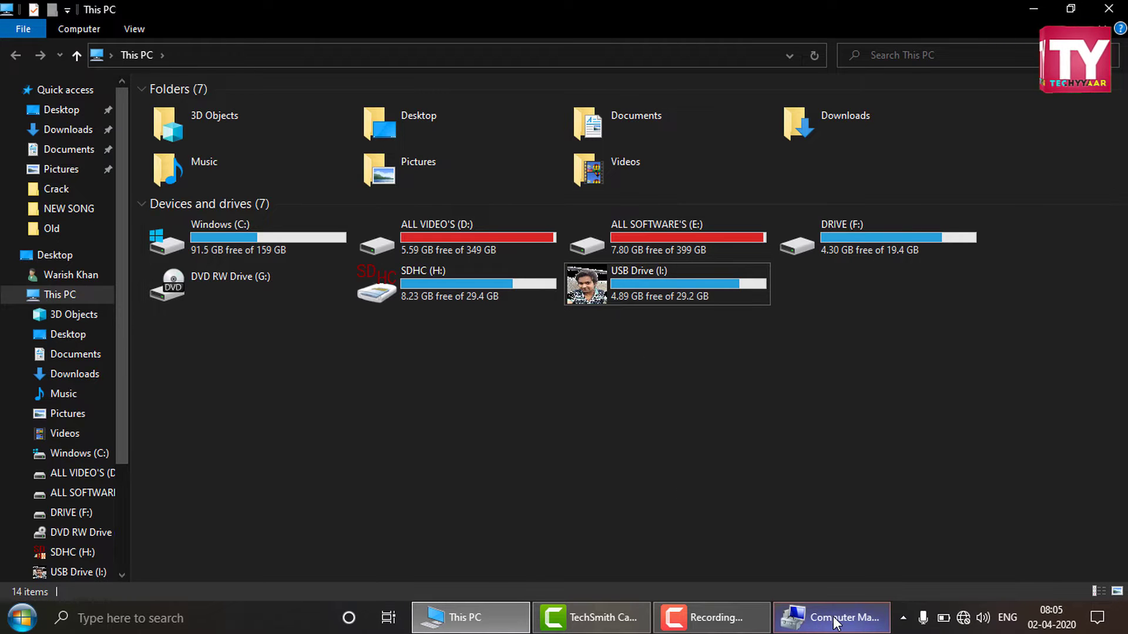
Return to Computer Management and remove the drive letter I: from the 29.25 GB NTFS partition on Disk 2, accepting the warning.
left_click(861, 630)
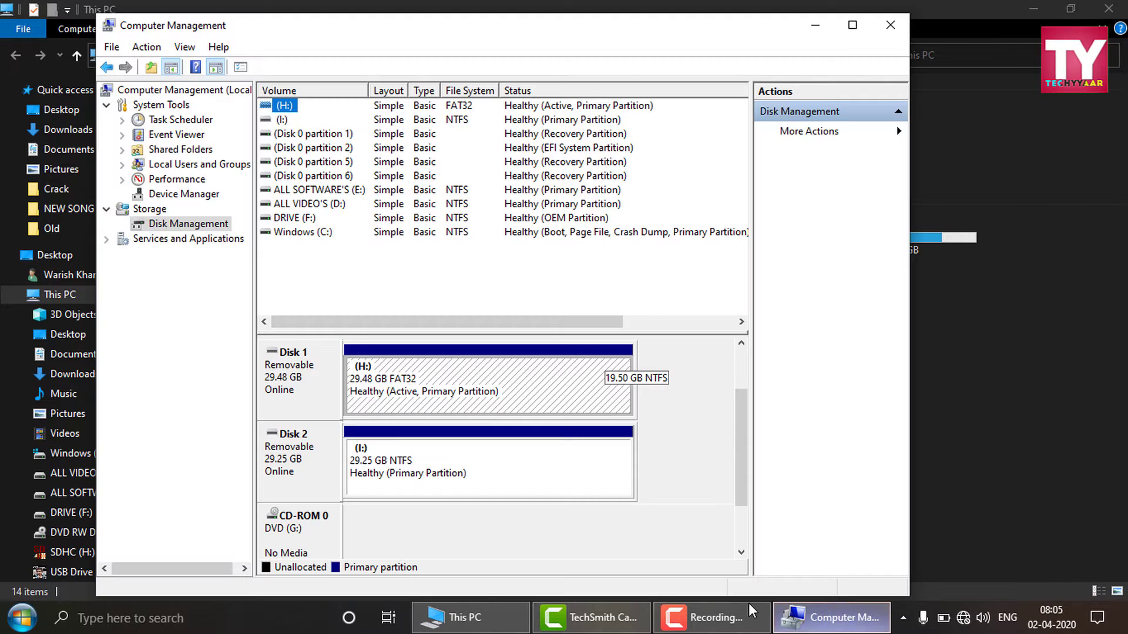
left_click(446, 471)
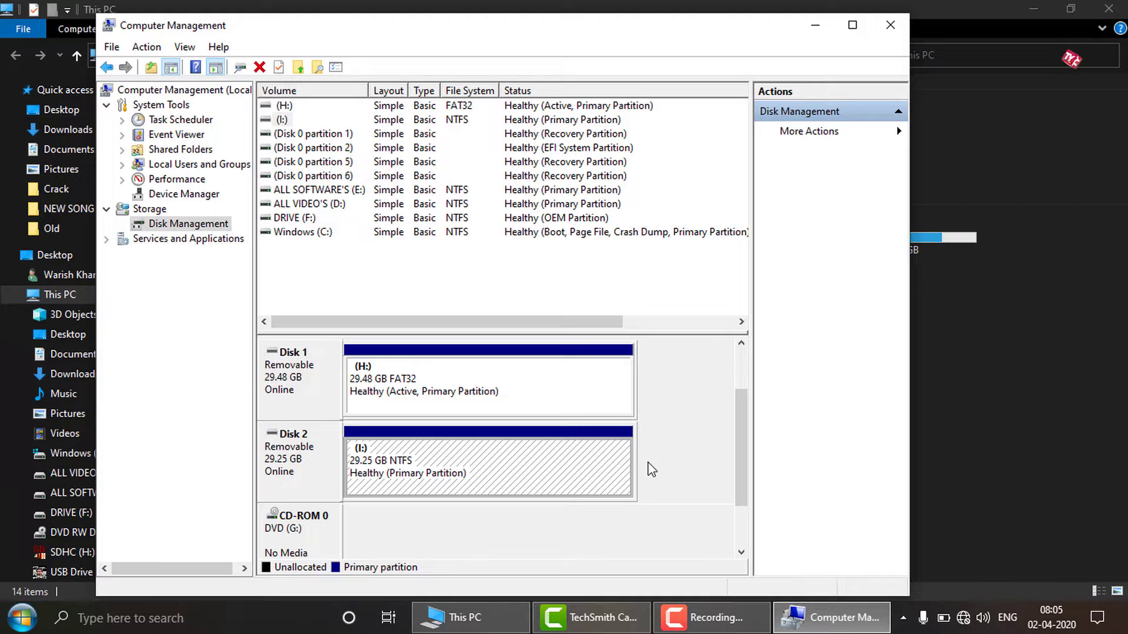
left_click(446, 471)
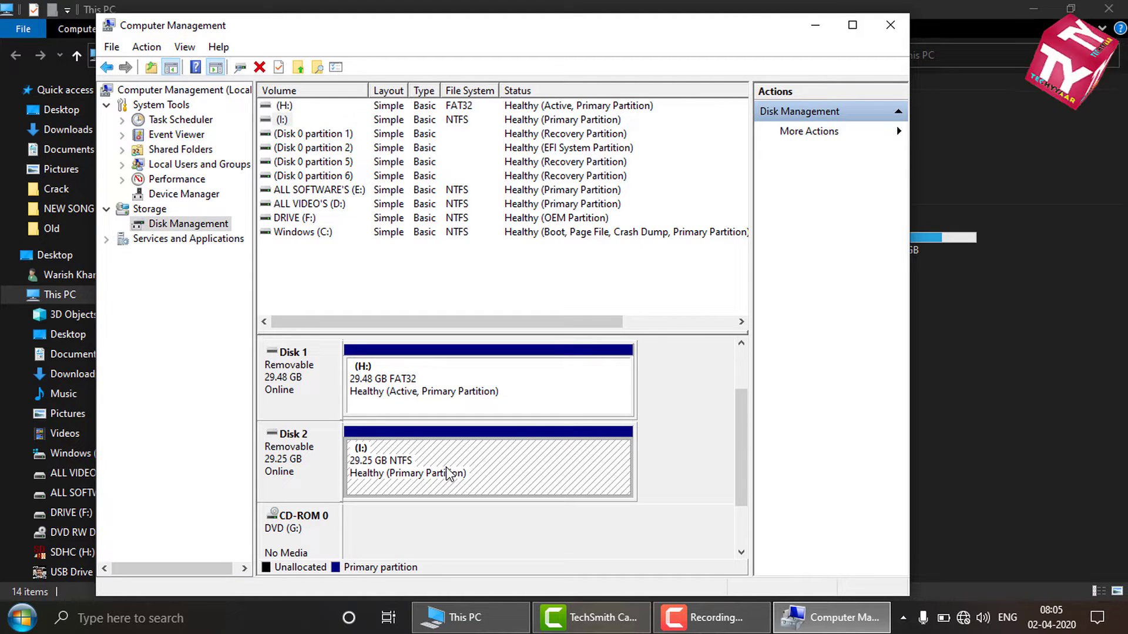
right_click(448, 473)
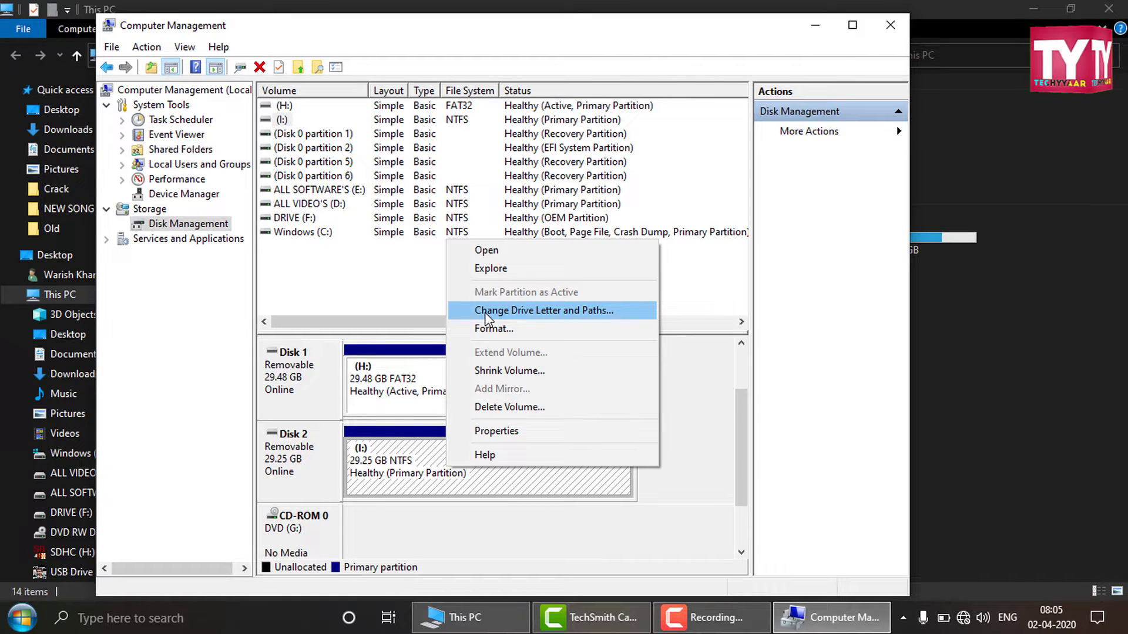
left_click(572, 311)
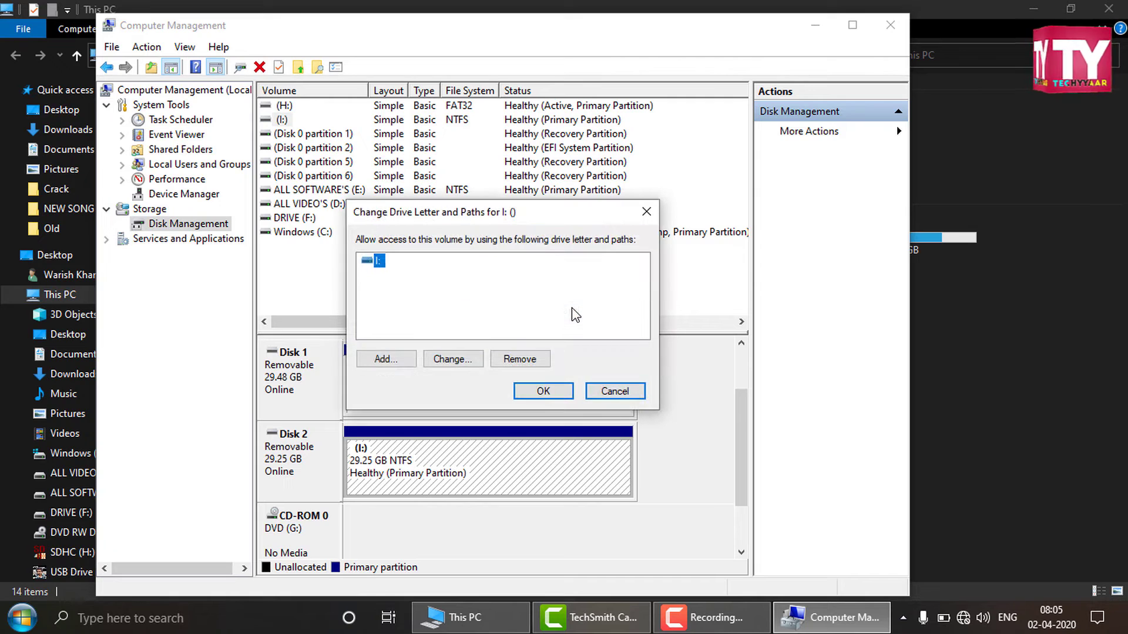
left_click(376, 271)
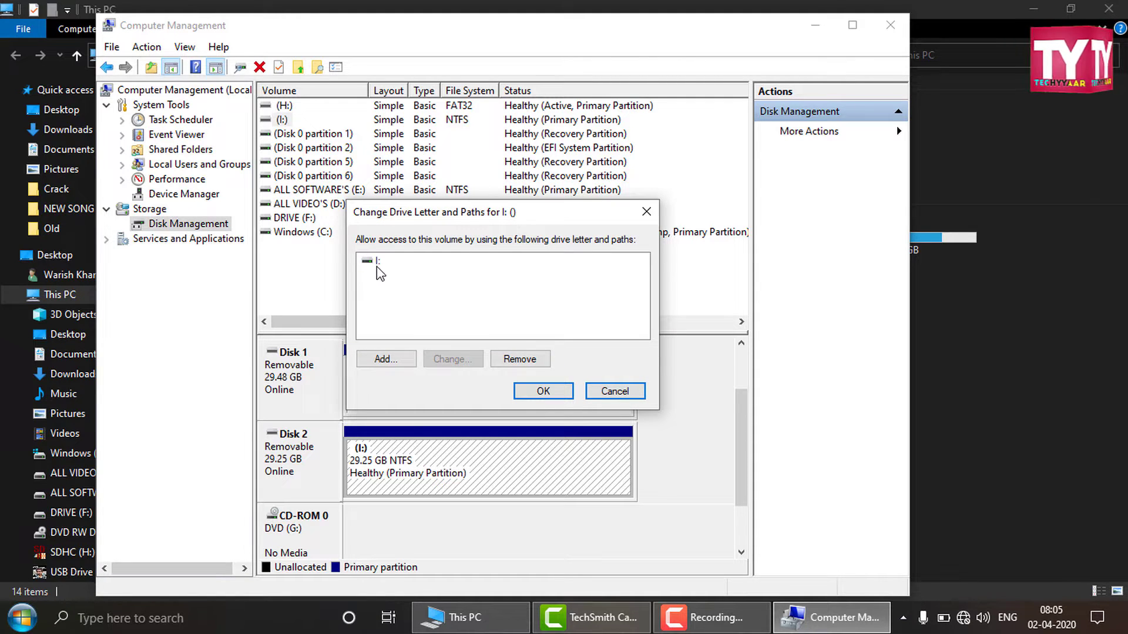
left_click(376, 263)
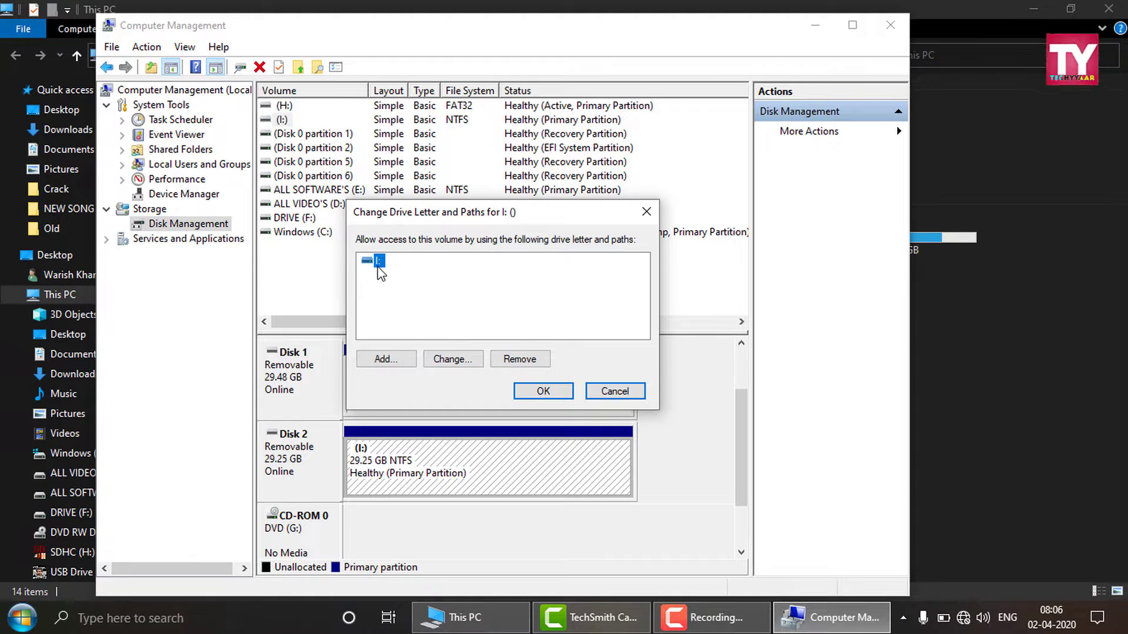
left_click(528, 359)
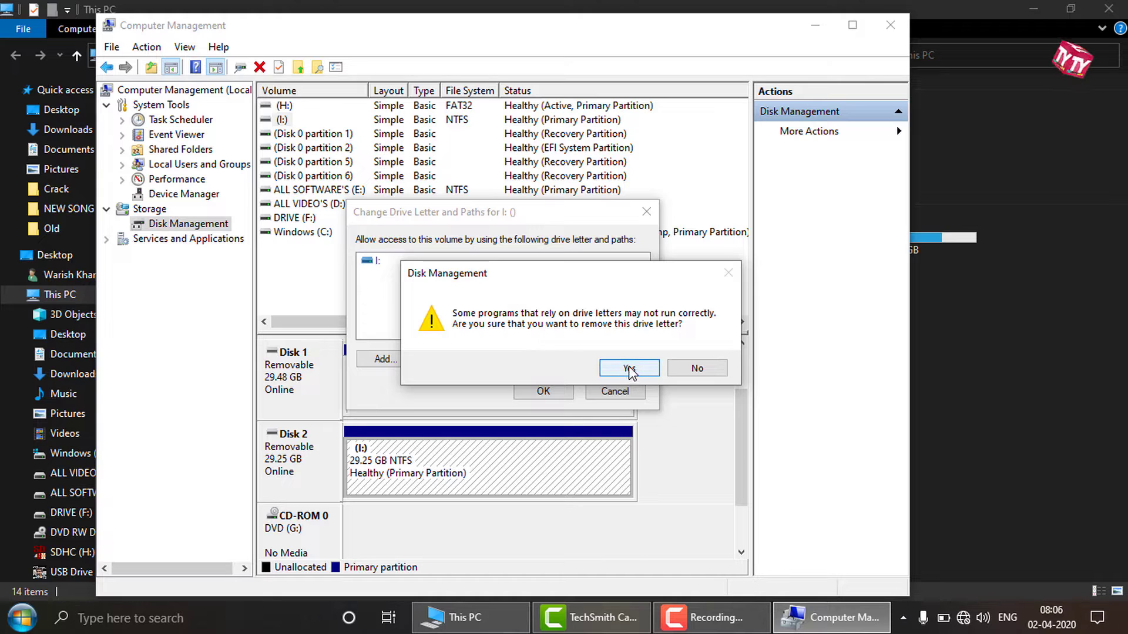
left_click(629, 369)
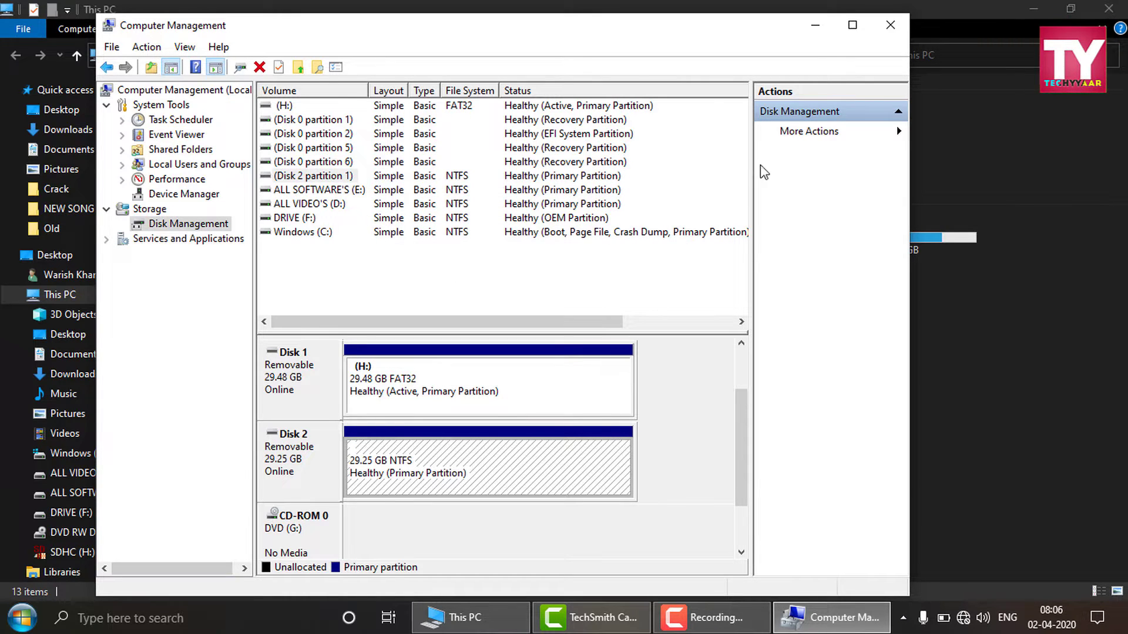
Minimize Computer Management and refresh the list of drives in This PC.
left_click(814, 25)
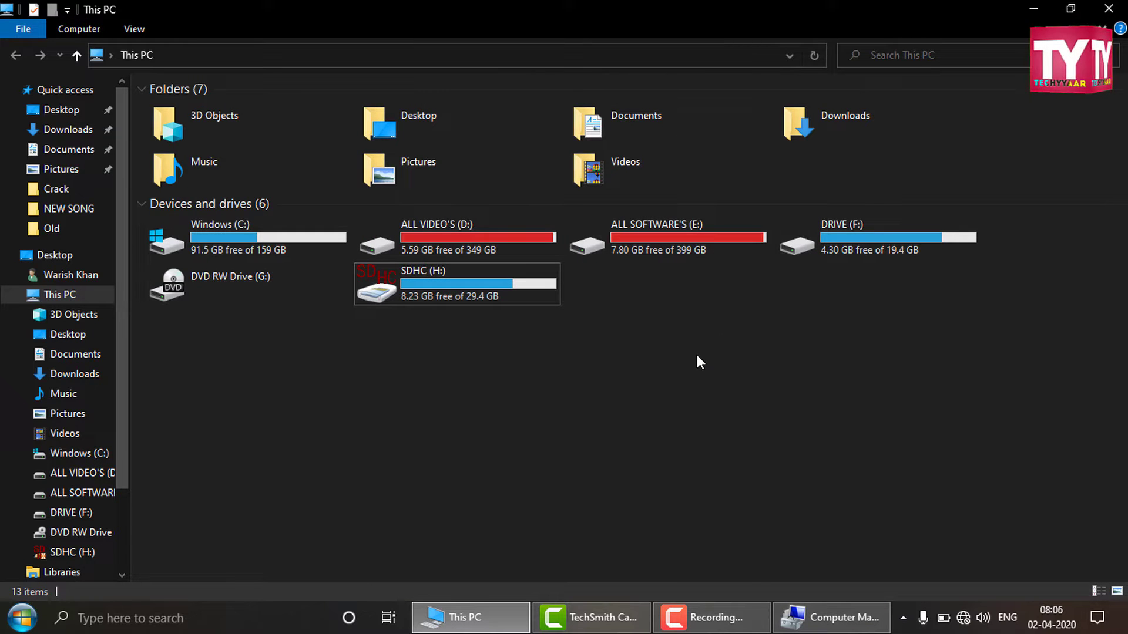
right_click(726, 299)
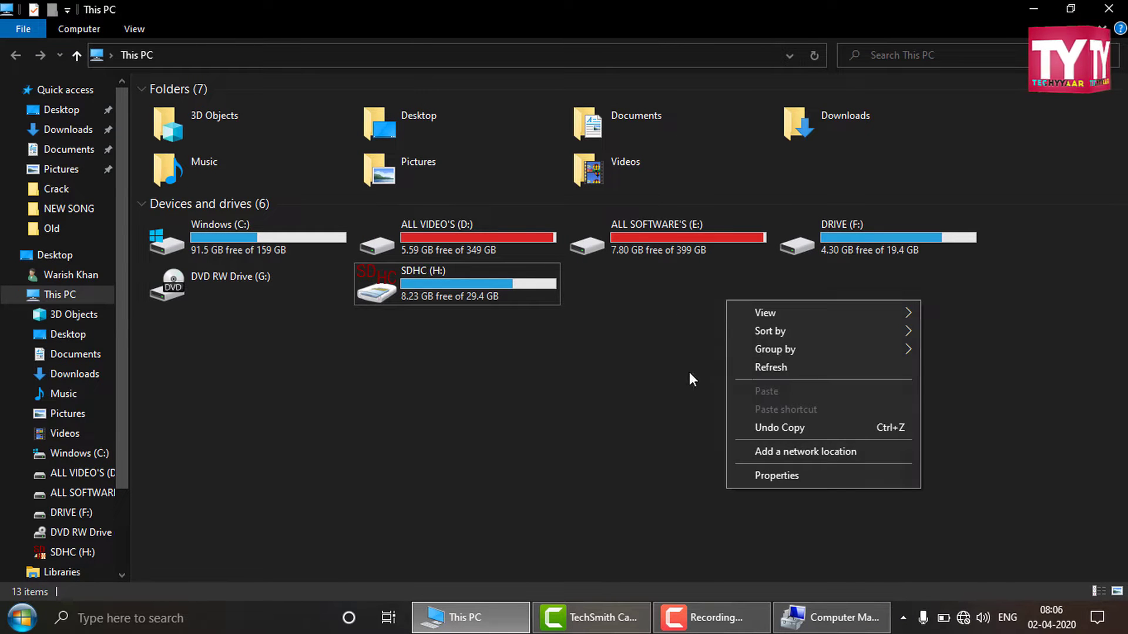
left_click(766, 367)
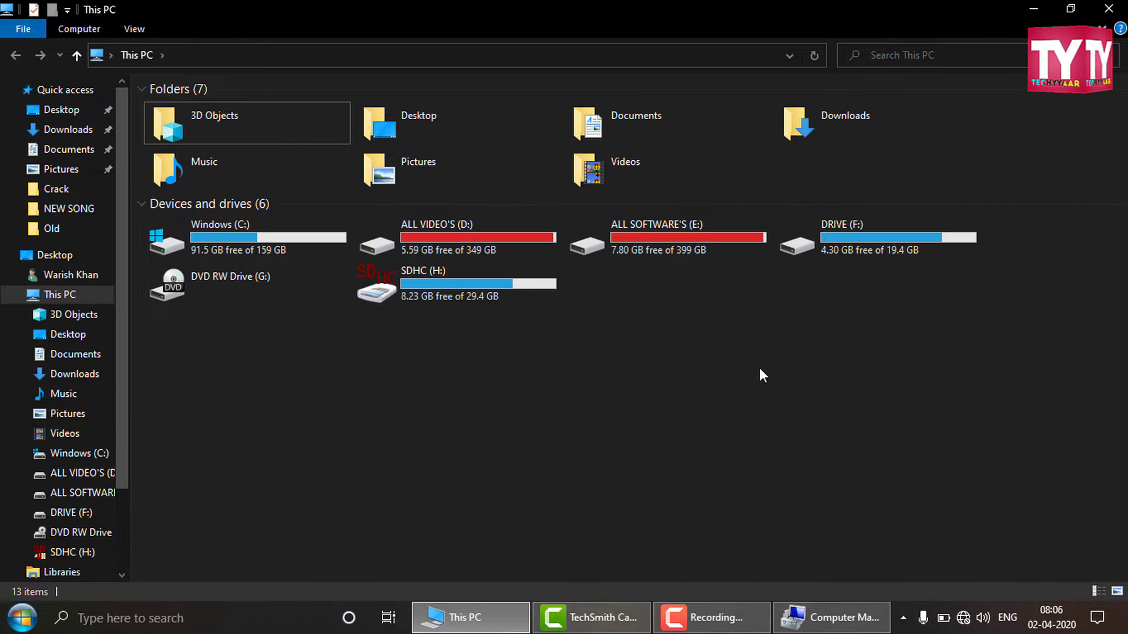
Refresh This PC several more times to check whether the USB drive is still listed.
right_click(698, 306)
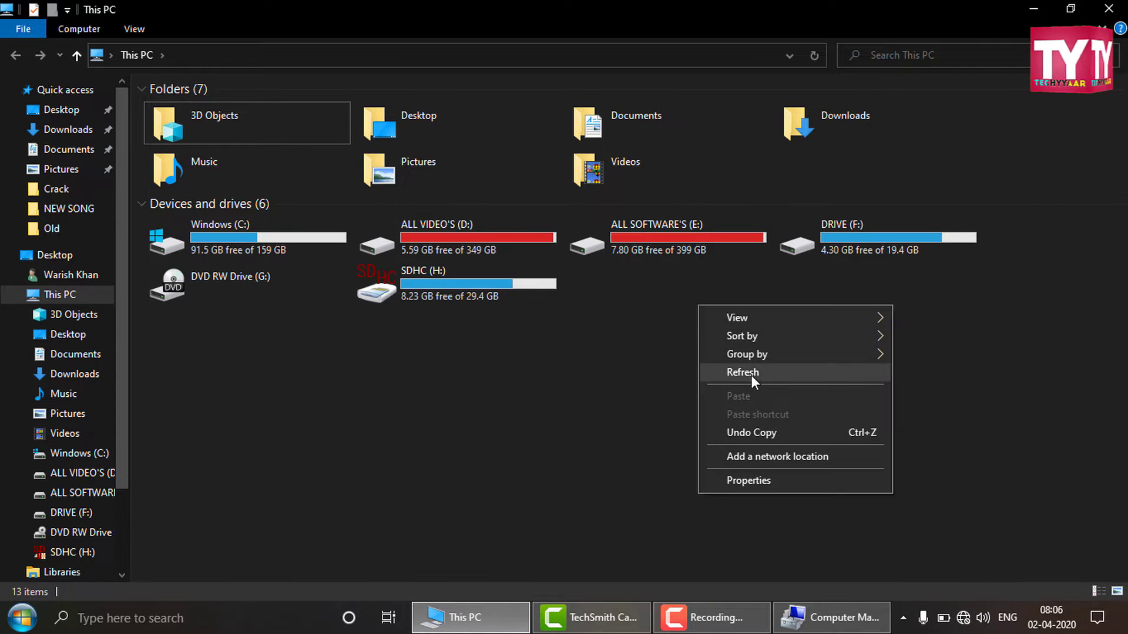
left_click(751, 374)
right_click(685, 302)
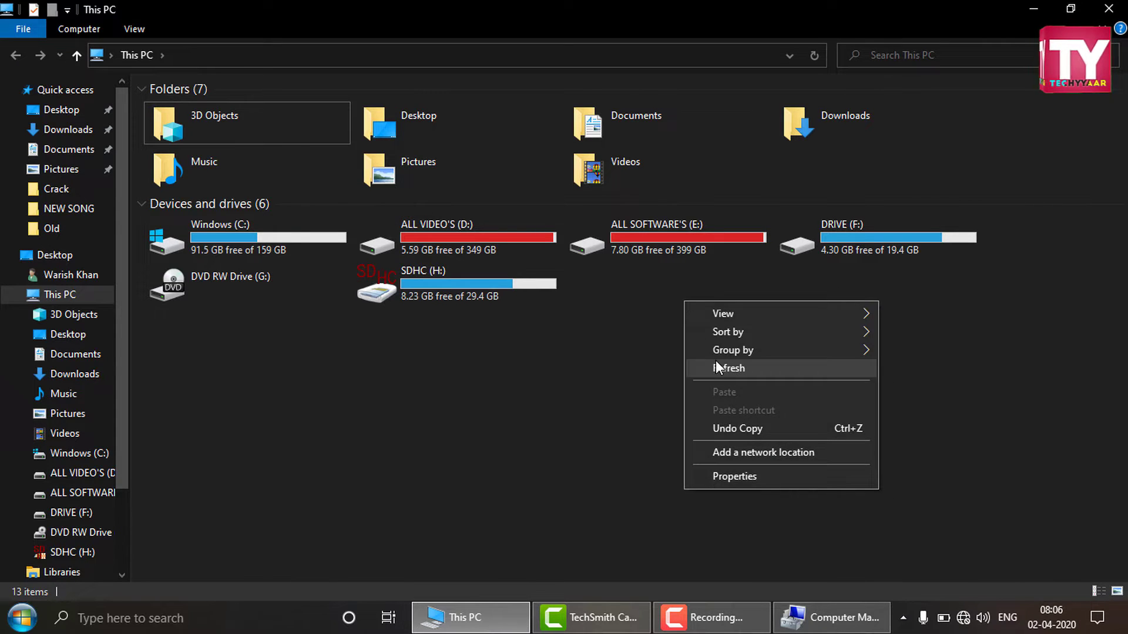
left_click(717, 368)
right_click(662, 319)
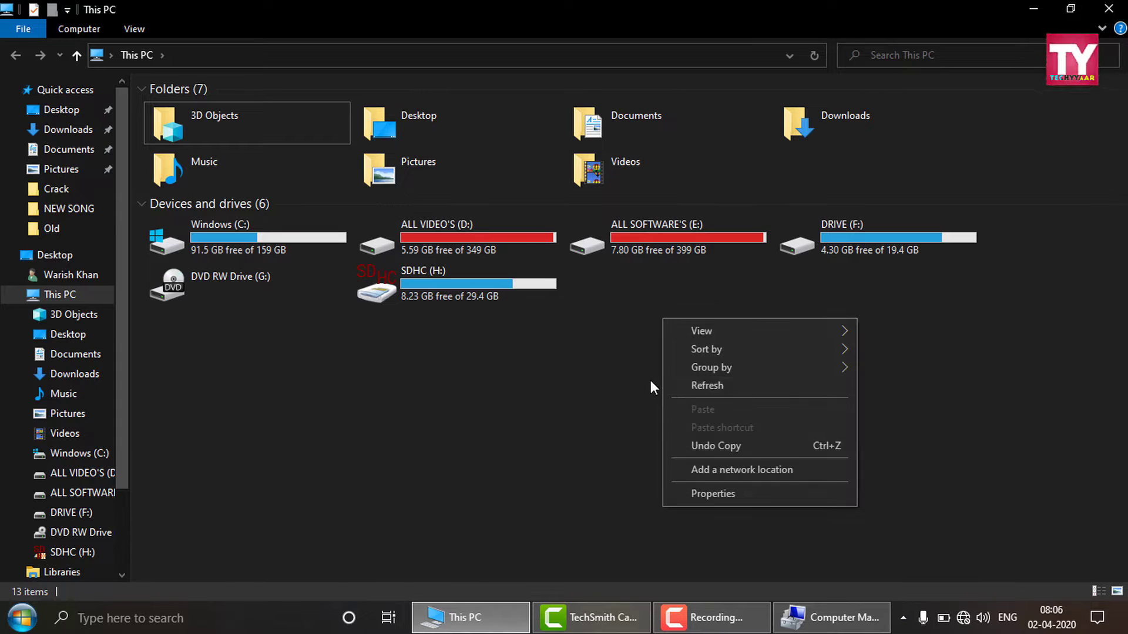
left_click(689, 382)
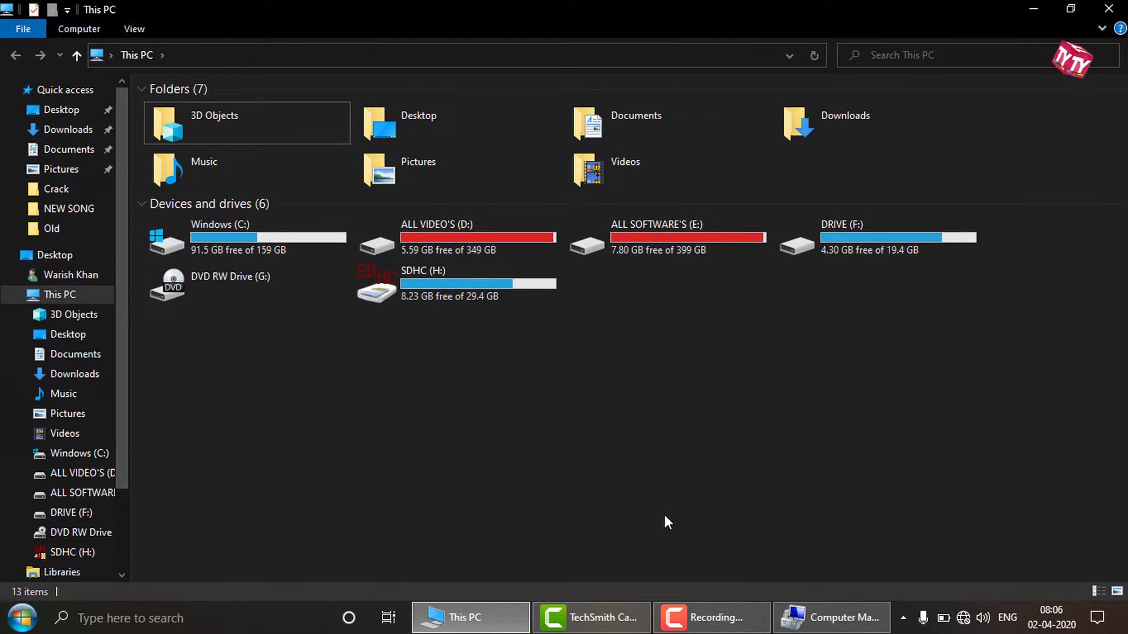
Switch back to Computer Management and assign drive letter I to the 29.25 GB NTFS partition on Disk 2.
left_click(828, 618)
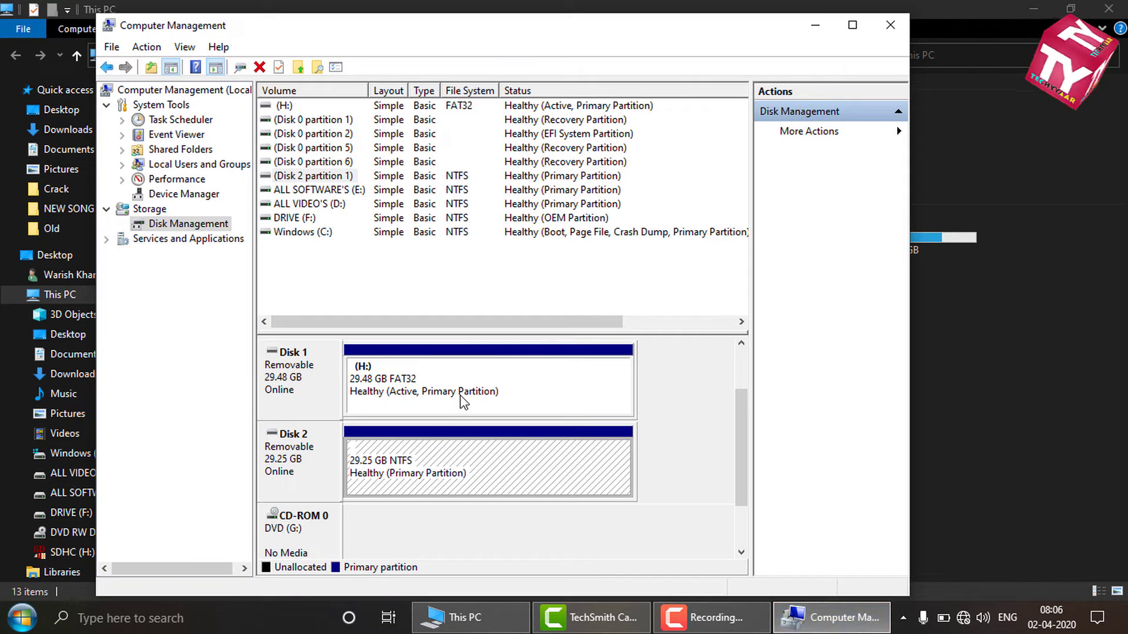
left_click(429, 521)
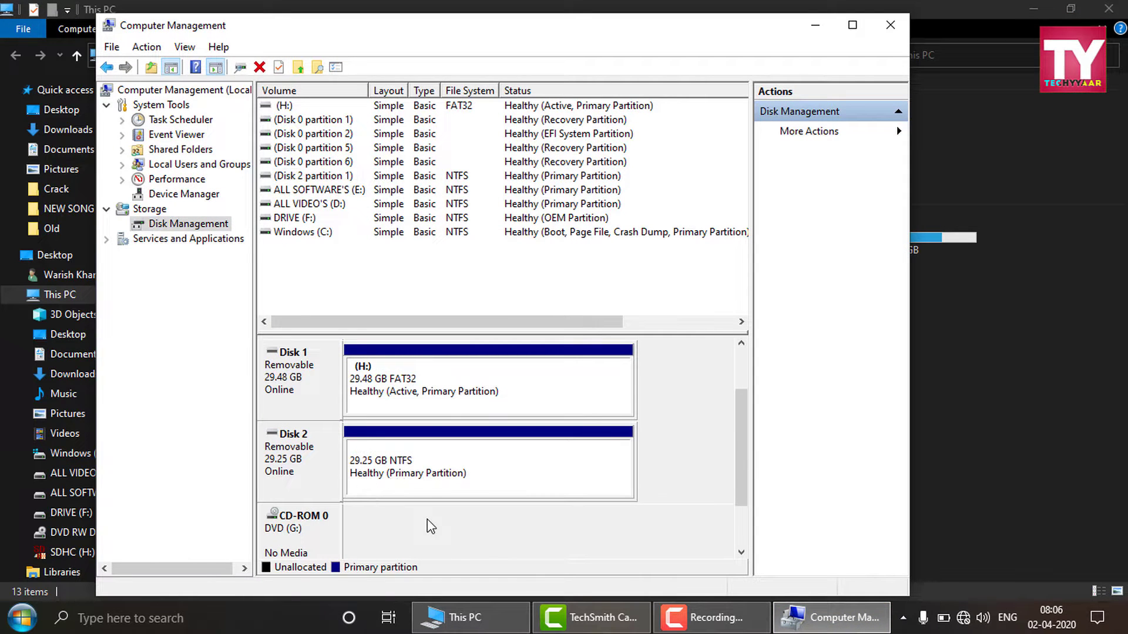
left_click(416, 468)
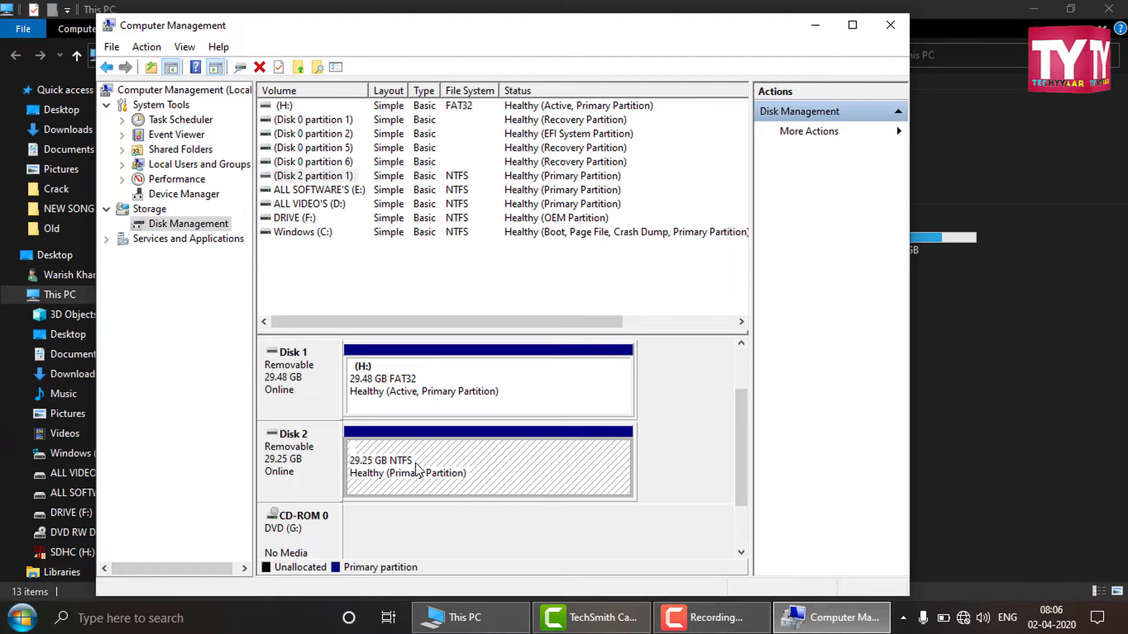
right_click(417, 469)
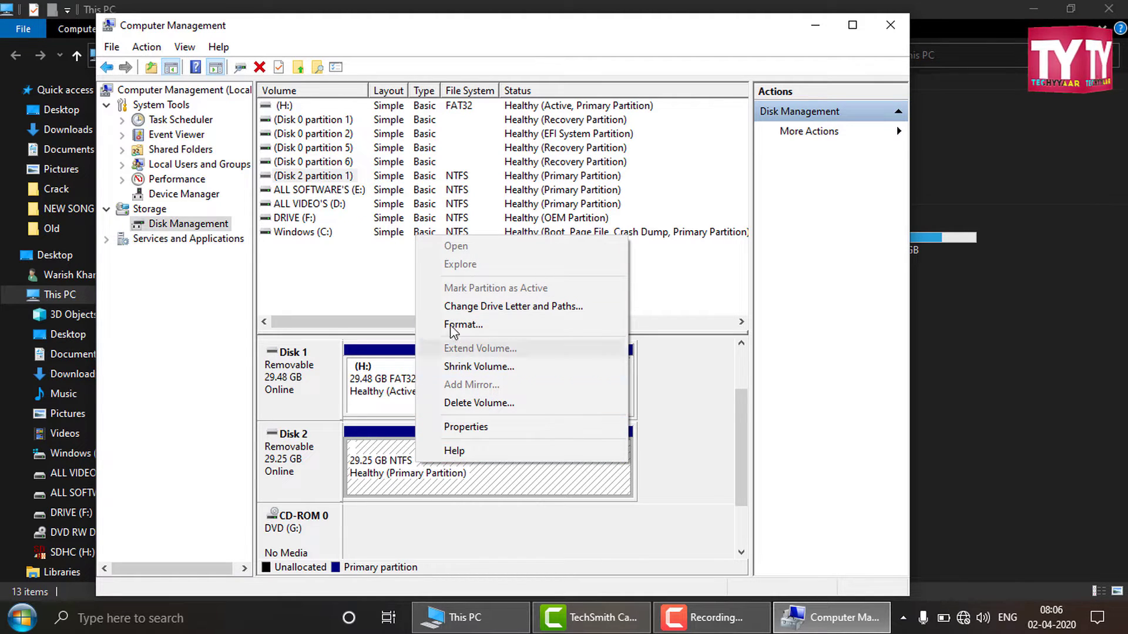
left_click(525, 305)
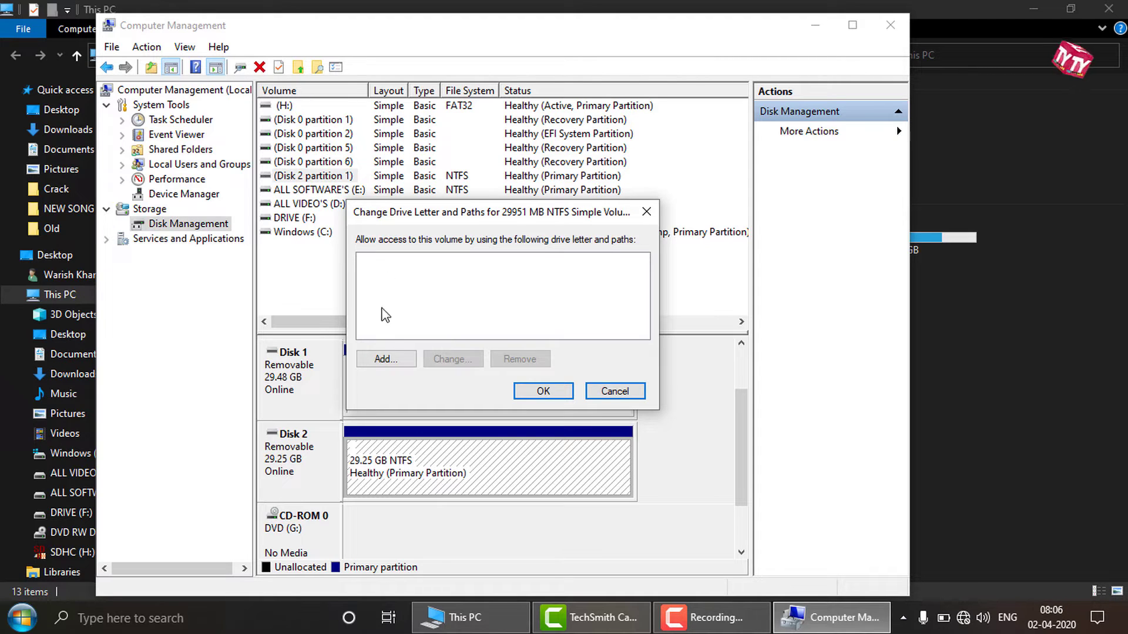
left_click(388, 361)
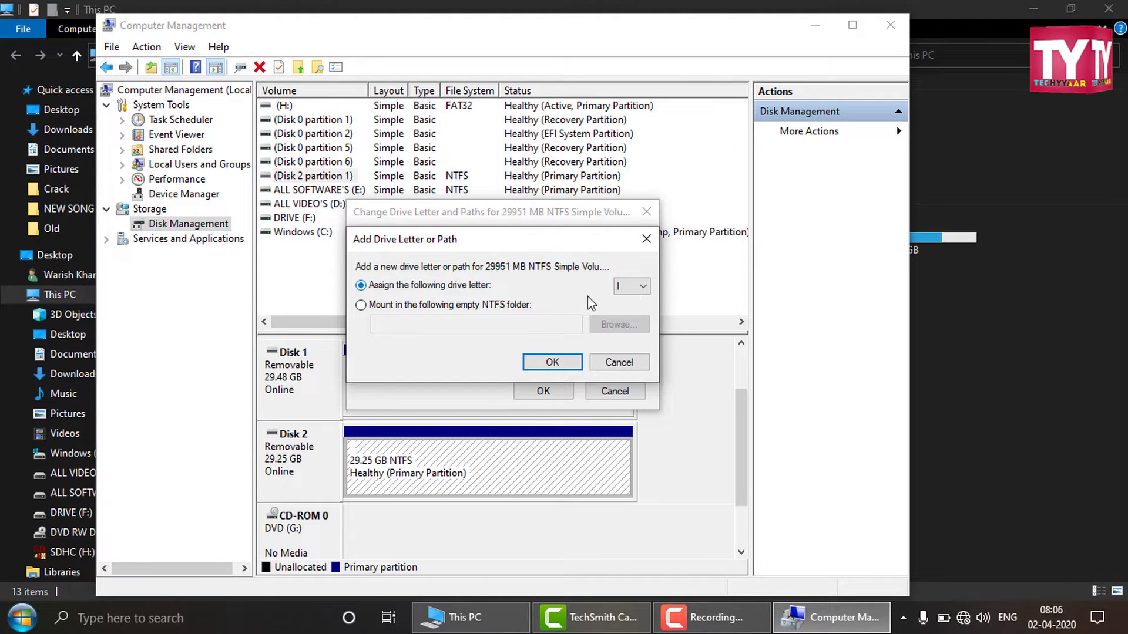
left_click(644, 287)
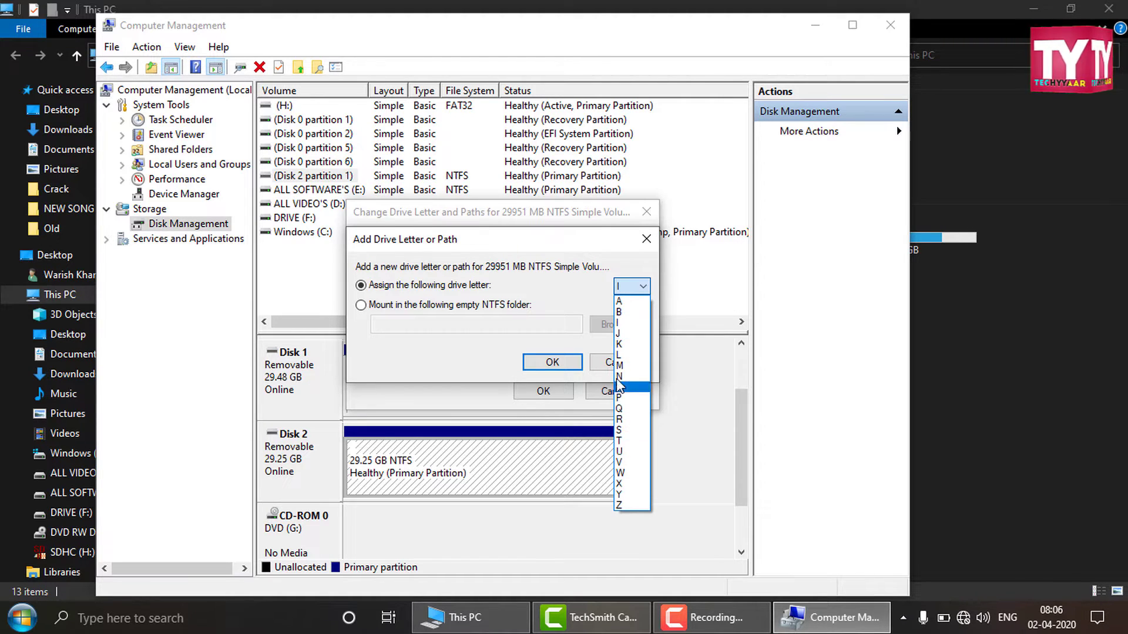
left_click(626, 324)
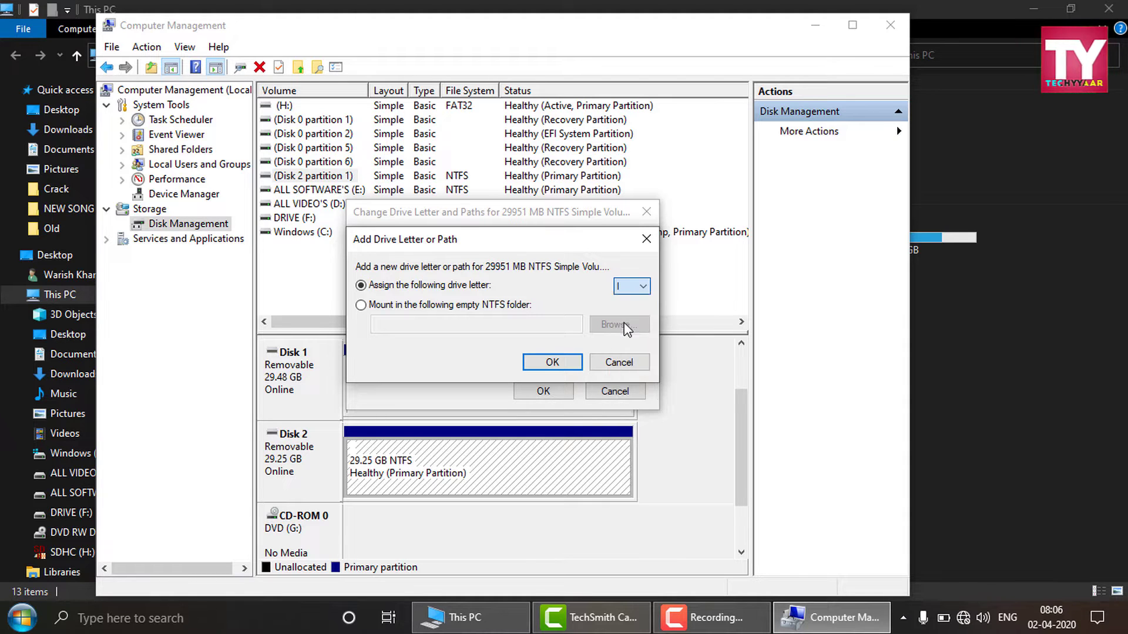
left_click(554, 364)
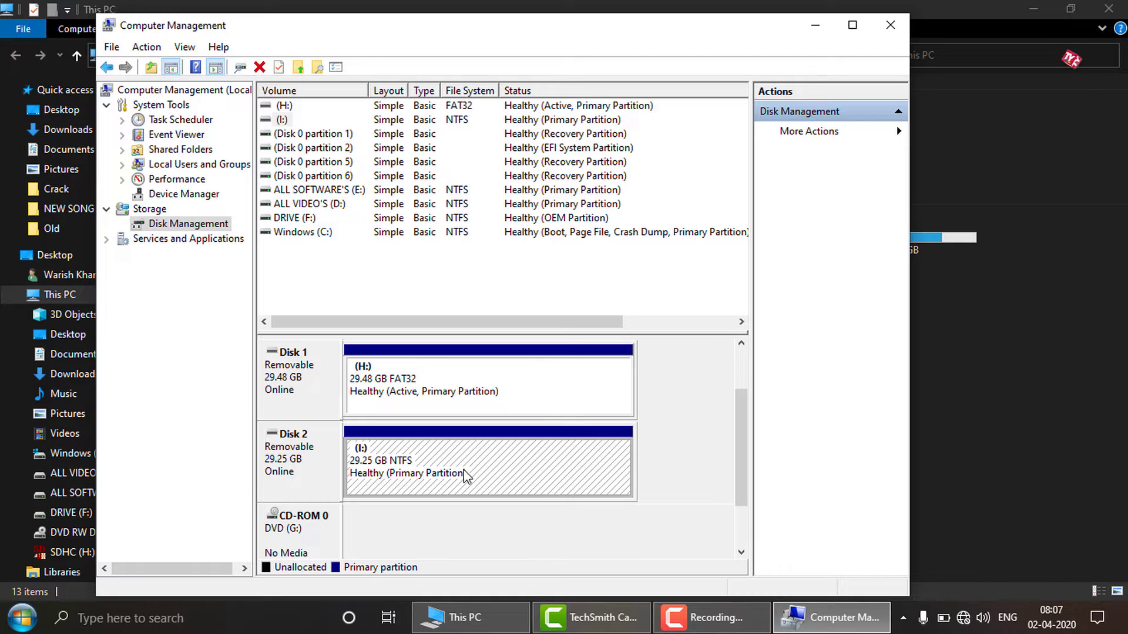
Switch to This PC, refresh the drives and check for USB Drive (I:).
left_click(466, 615)
right_click(726, 317)
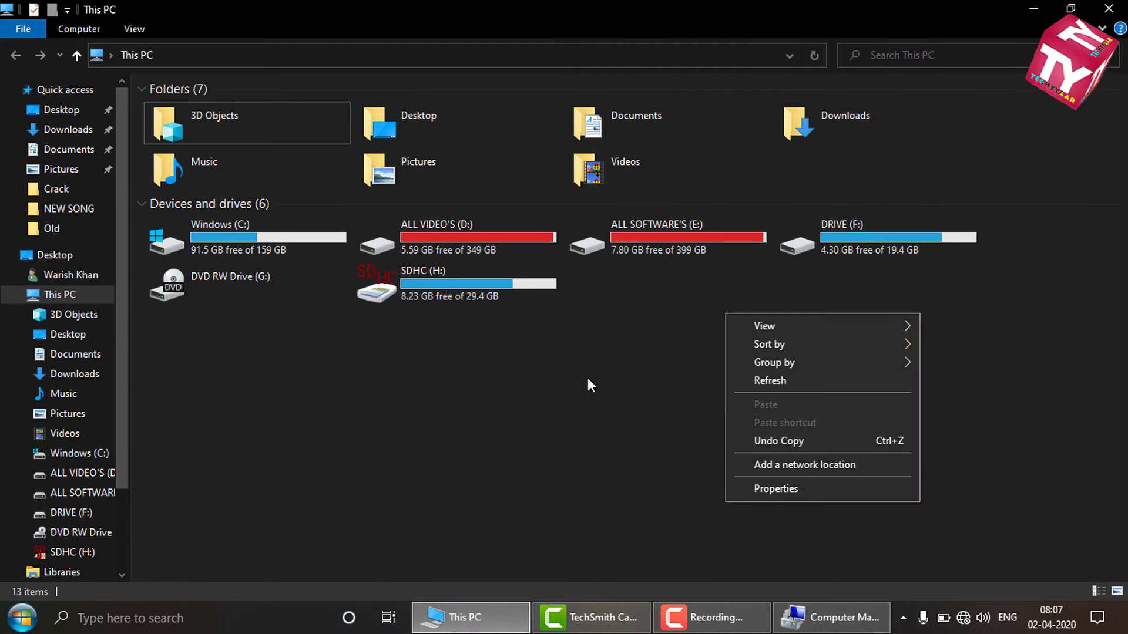
left_click(777, 383)
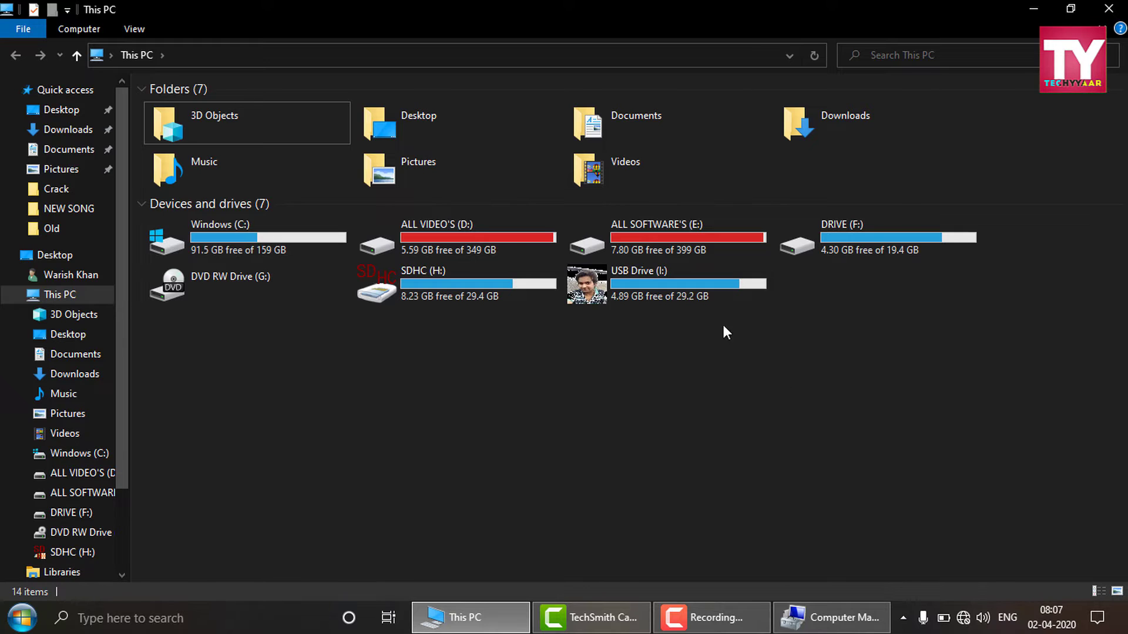
left_click(695, 297)
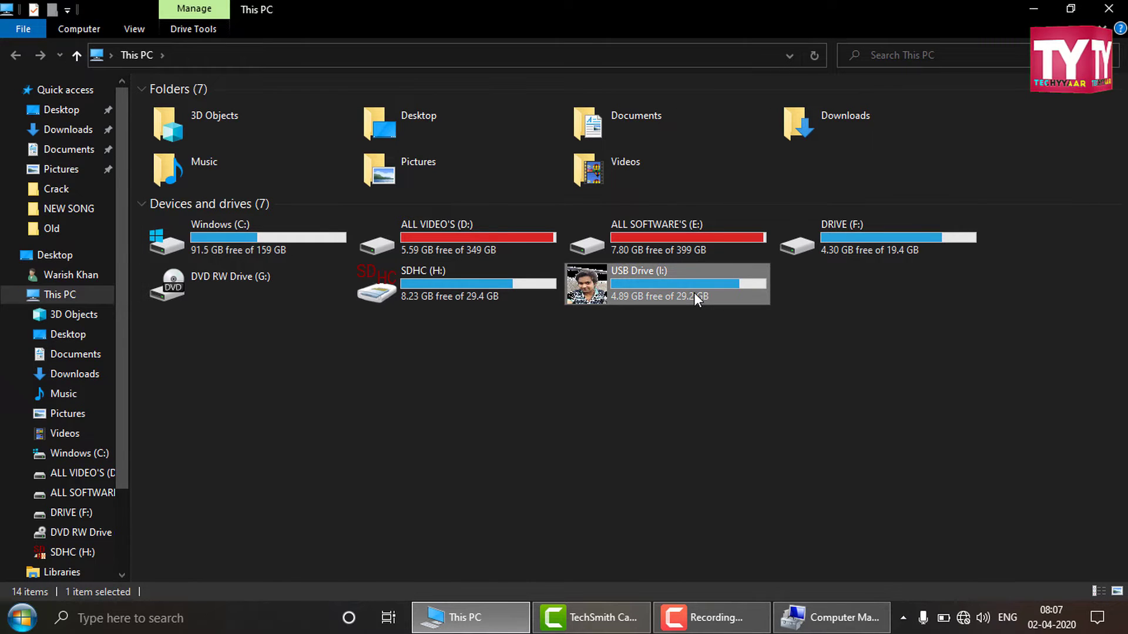
left_click(521, 366)
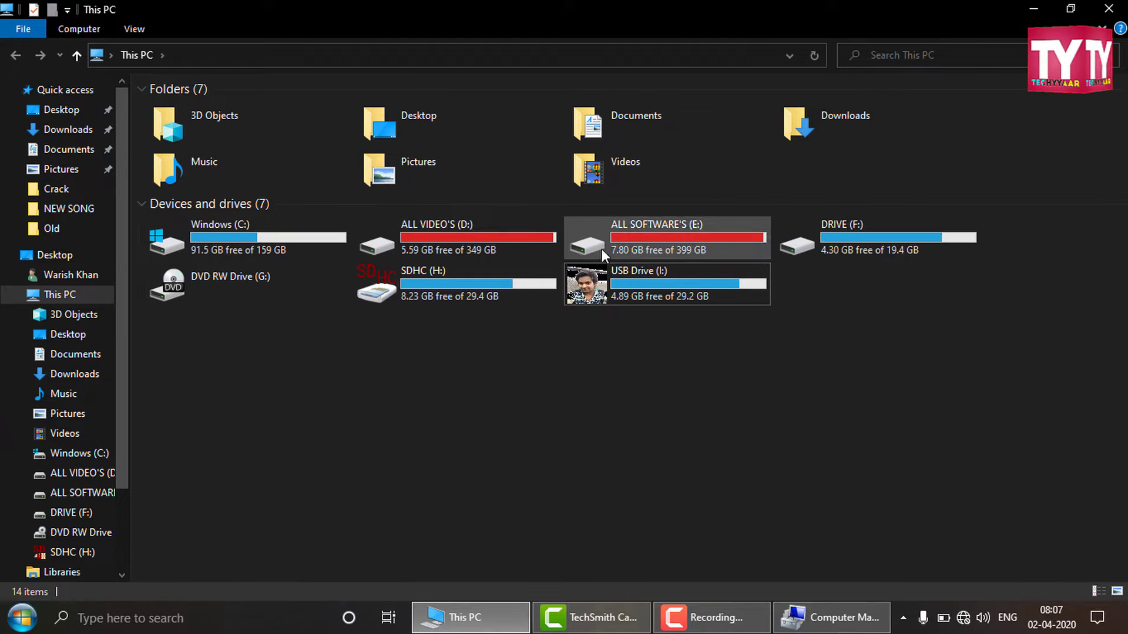
Look over the internal drives ALL VIDEO'S (D:), ALL SOFTWARE'S (E:) and DRIVE (F:) in This PC.
left_click(458, 229)
left_click(649, 230)
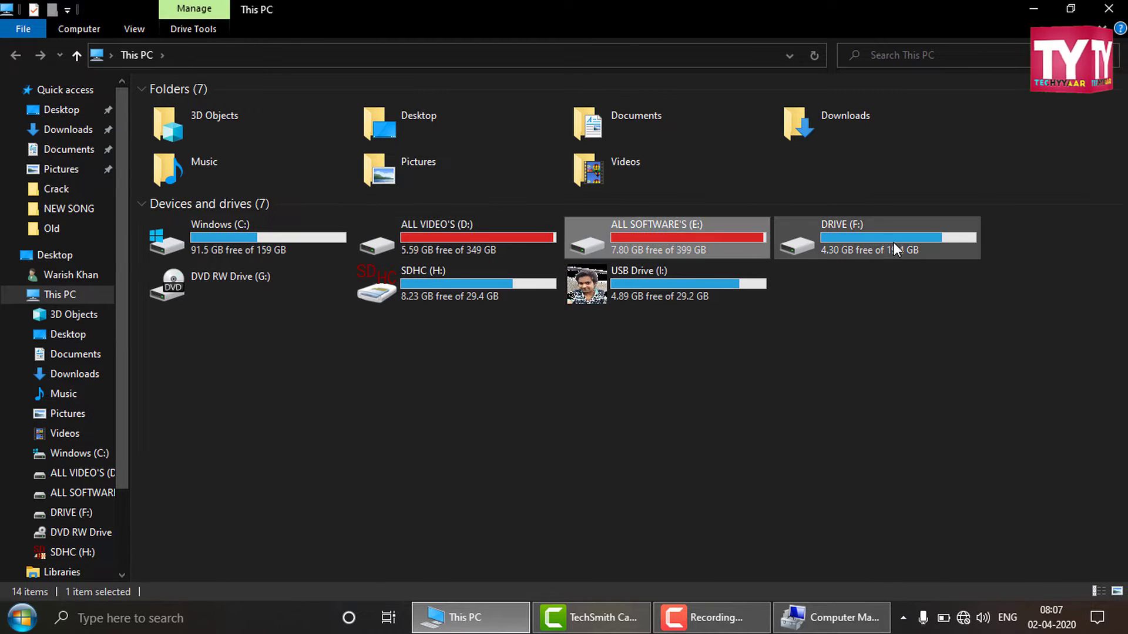
left_click(893, 239)
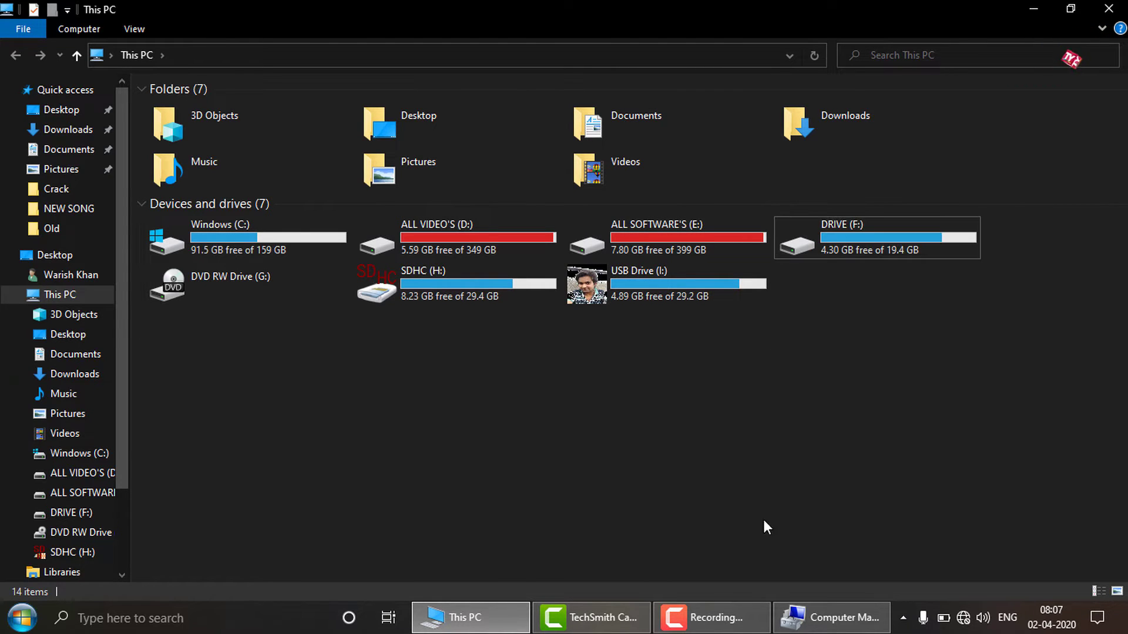
Return to Computer Management, show the Disk 0 partitions and examine which options the DRIVE (F:) partition offers.
left_click(822, 621)
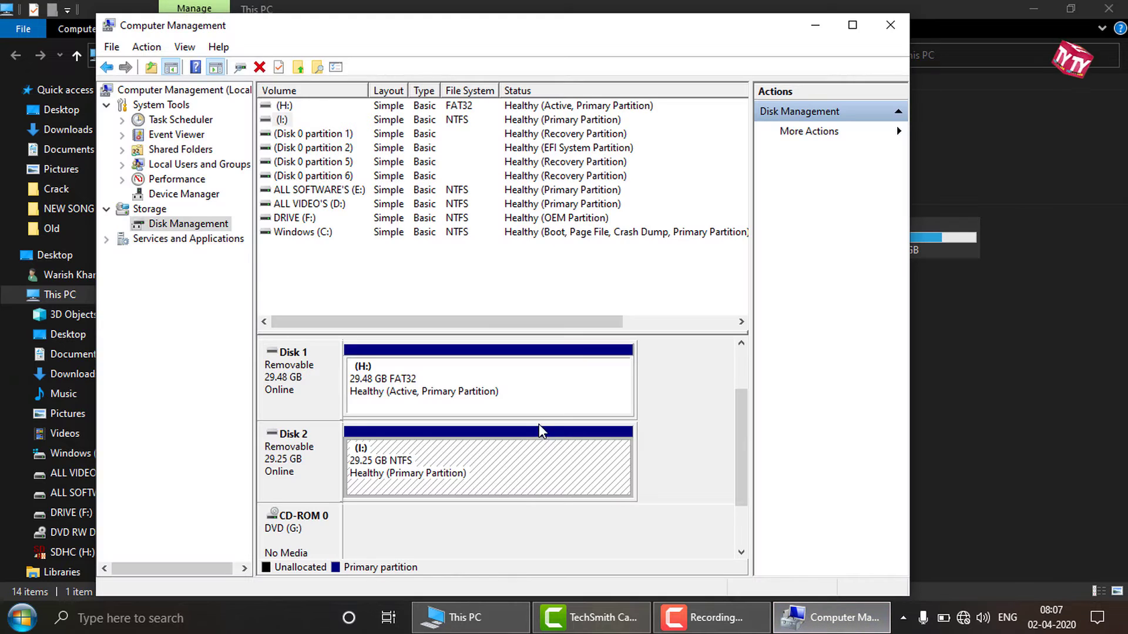
left_click_drag(748, 432, 743, 364)
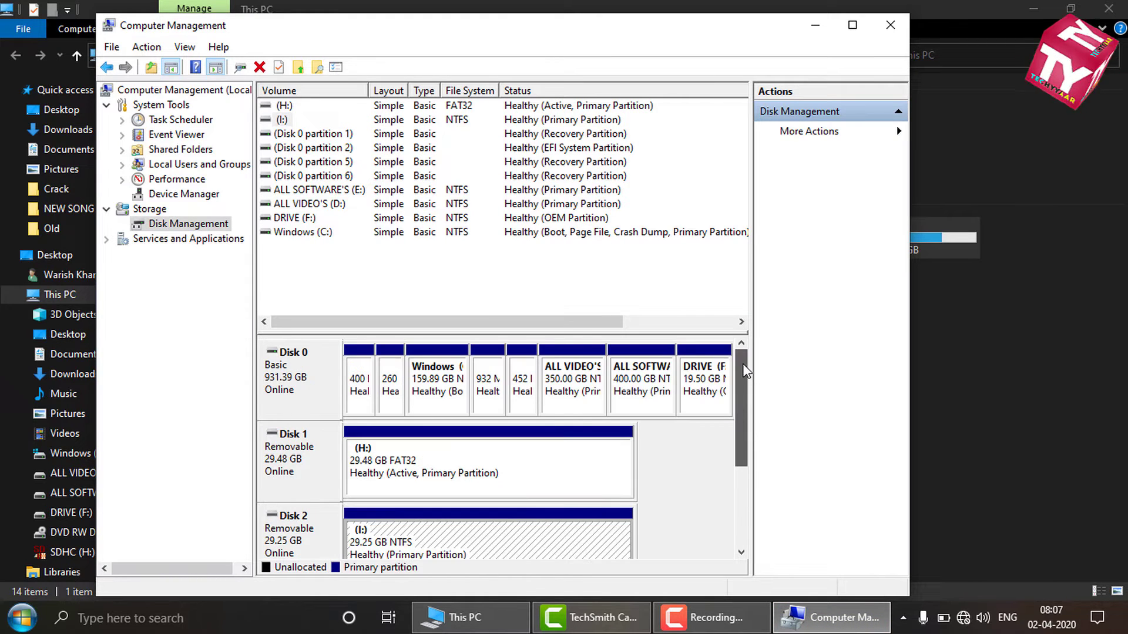
left_click(712, 384)
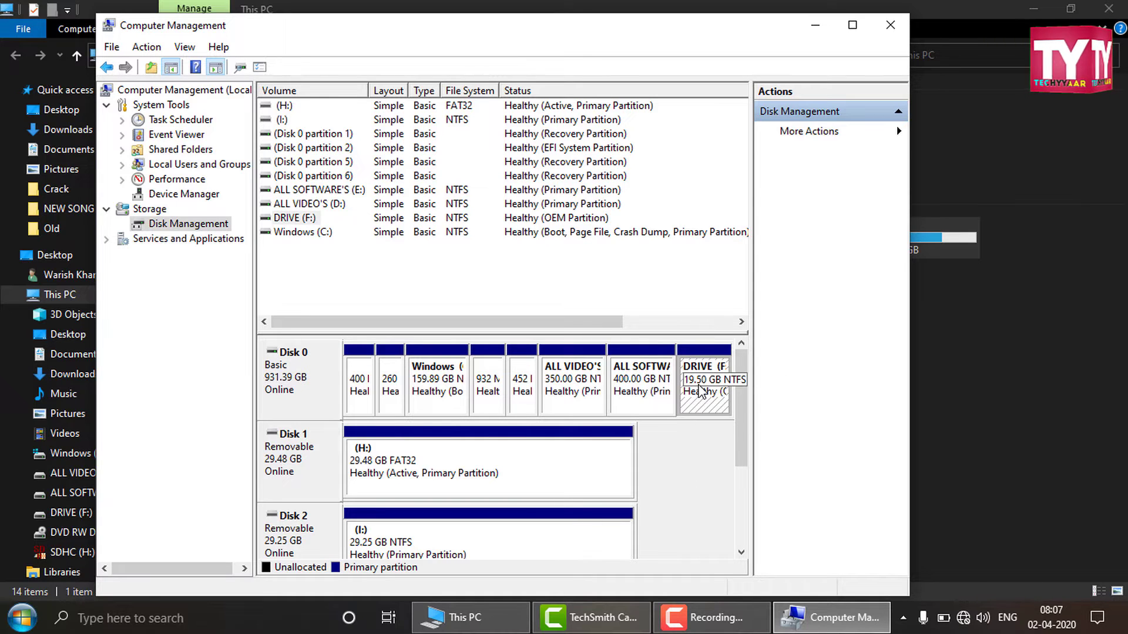
right_click(700, 391)
left_click(702, 411)
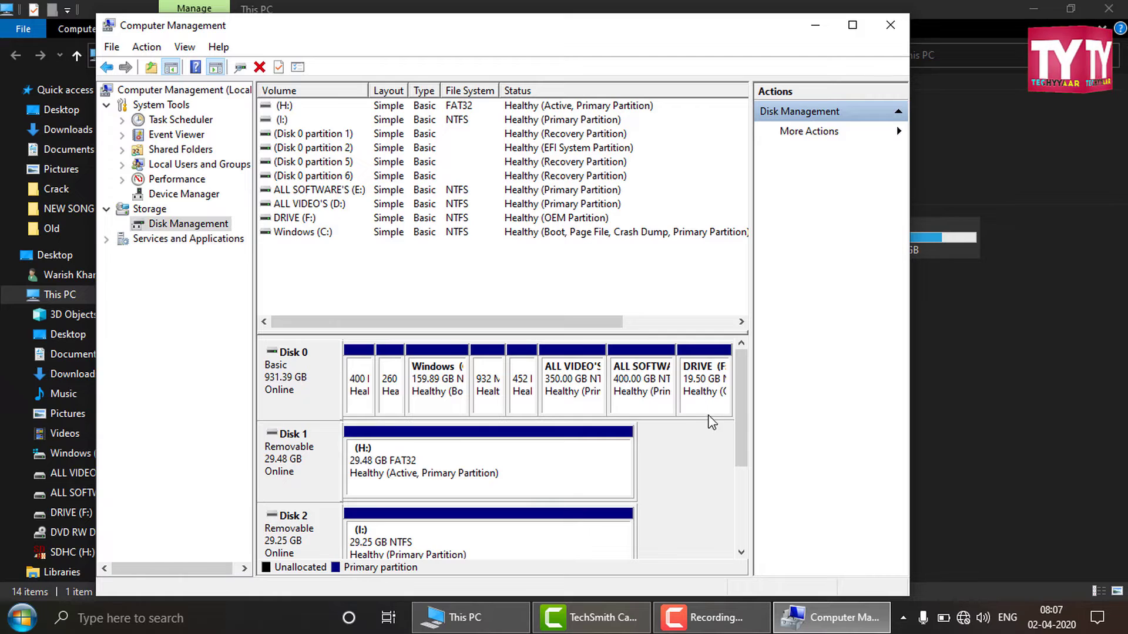
left_click(717, 413)
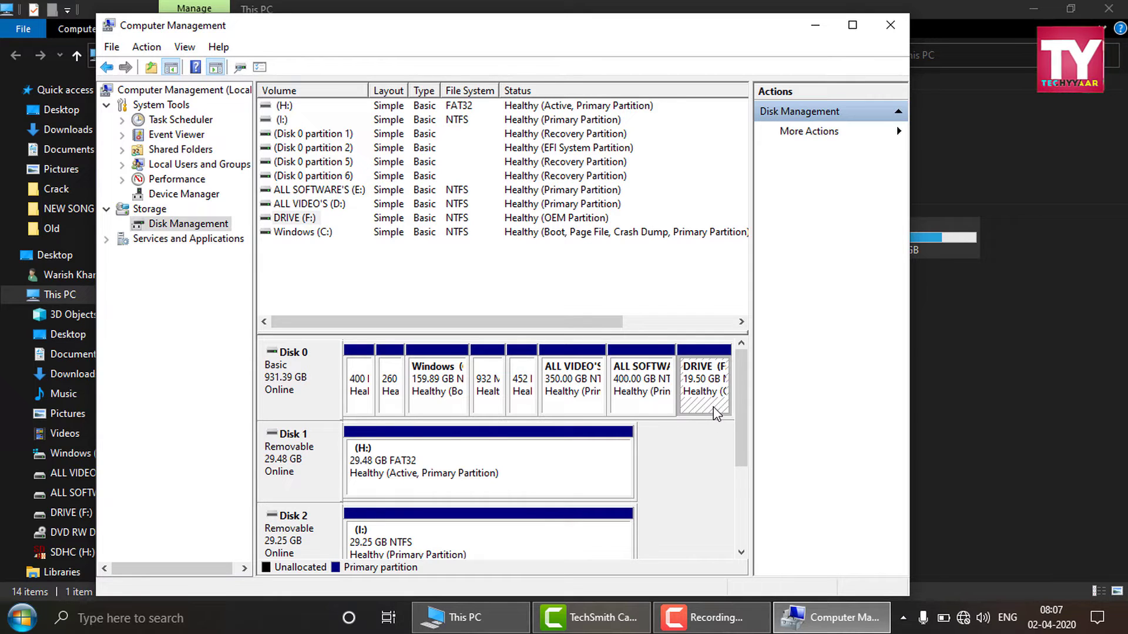
left_click(699, 447)
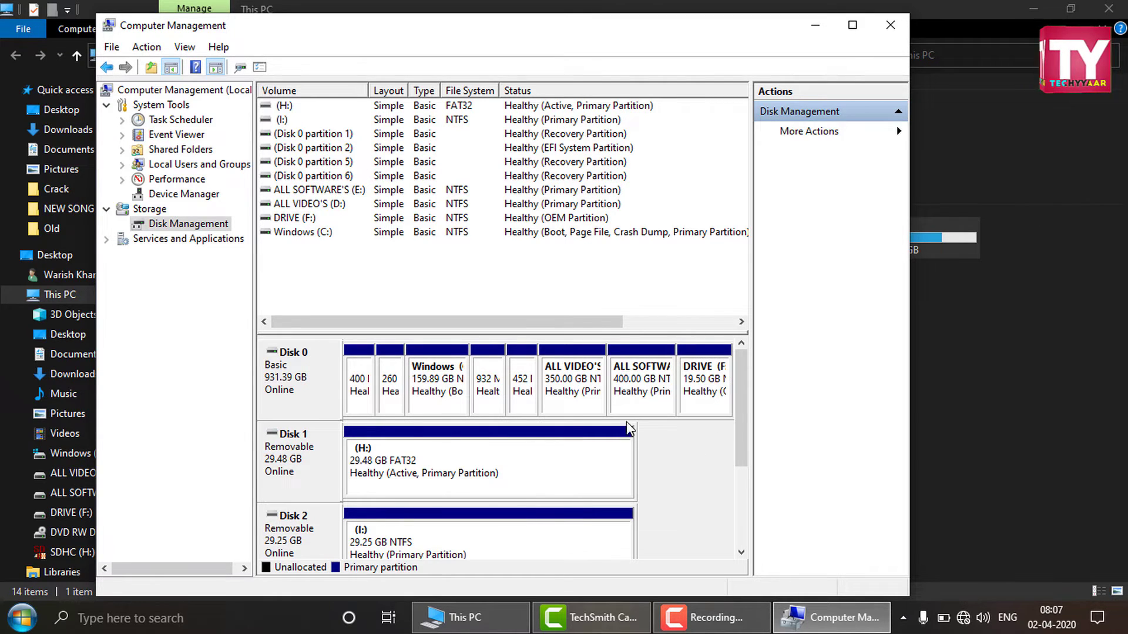
Check ALL SOFTWARE'S (E:) in This PC, then remove its drive letter E: in Computer Management, accepting the warning.
left_click(473, 618)
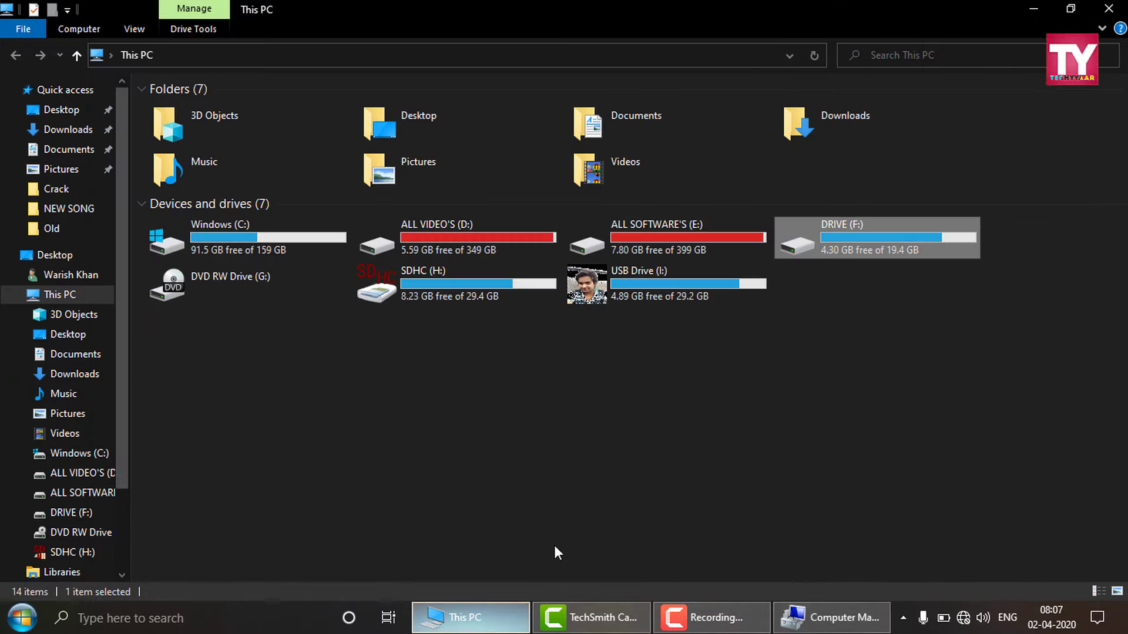
left_click(637, 224)
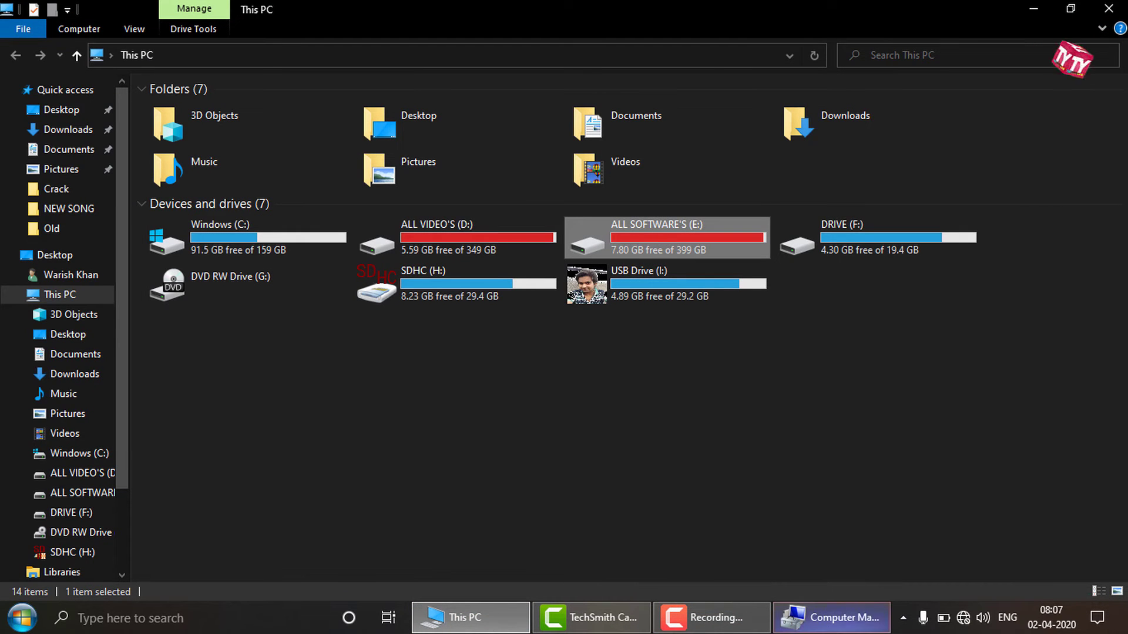
left_click(831, 617)
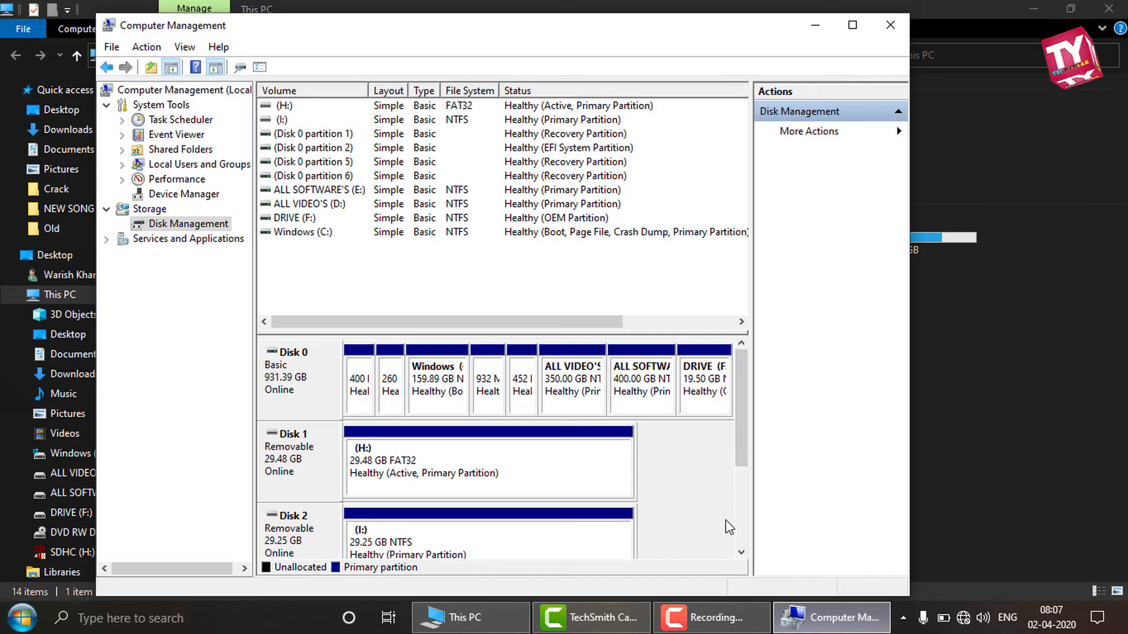
left_click(651, 393)
right_click(638, 394)
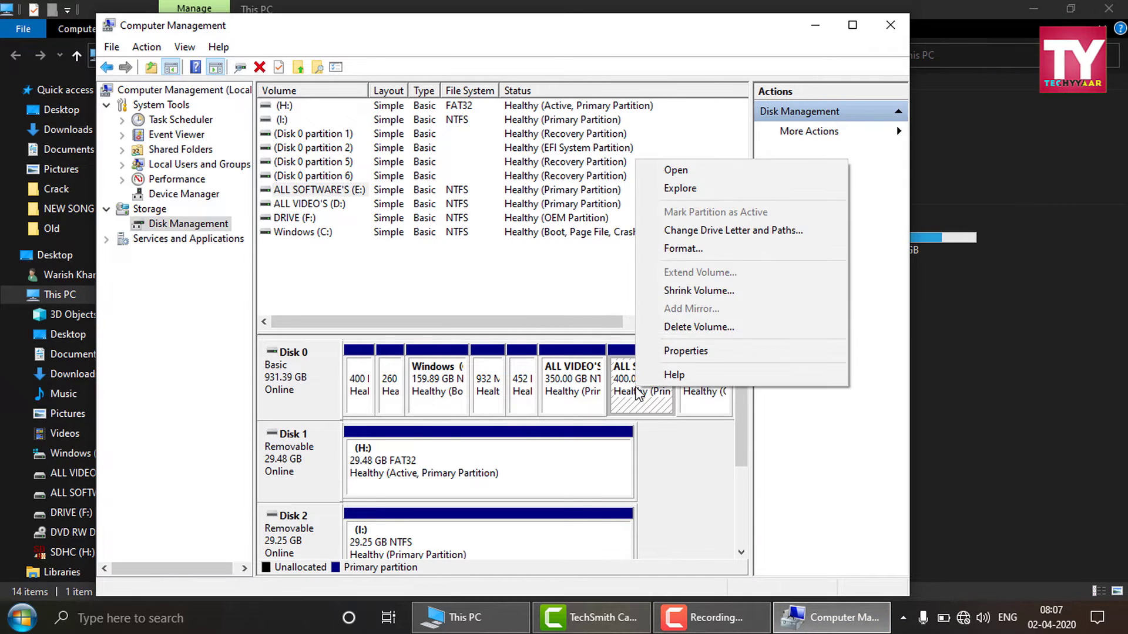
left_click(677, 230)
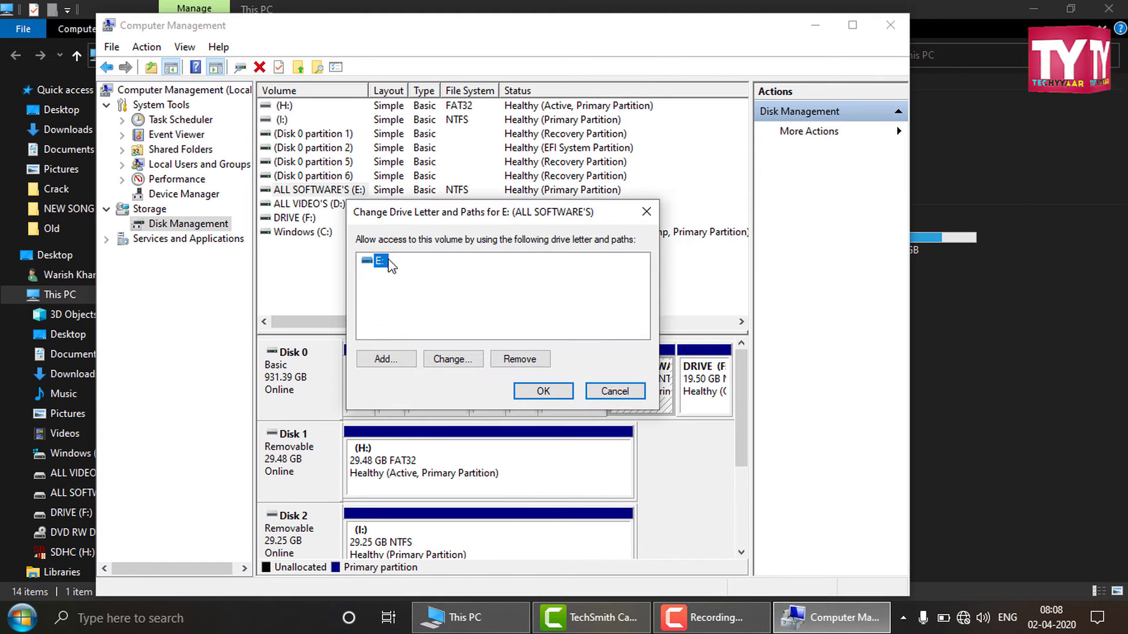
left_click(520, 359)
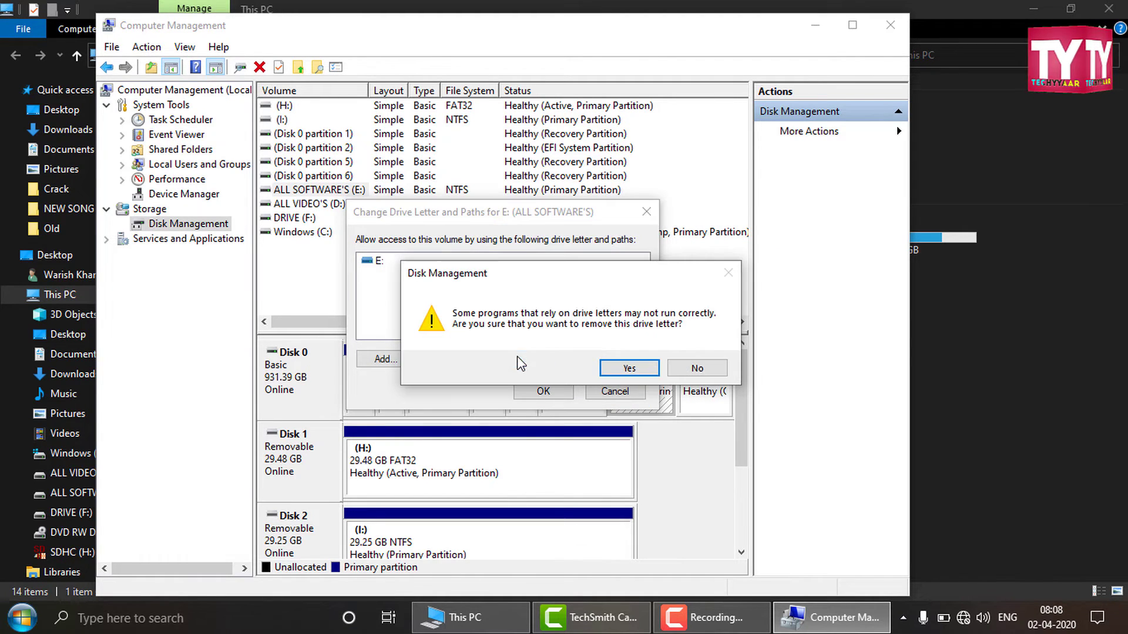
left_click(619, 371)
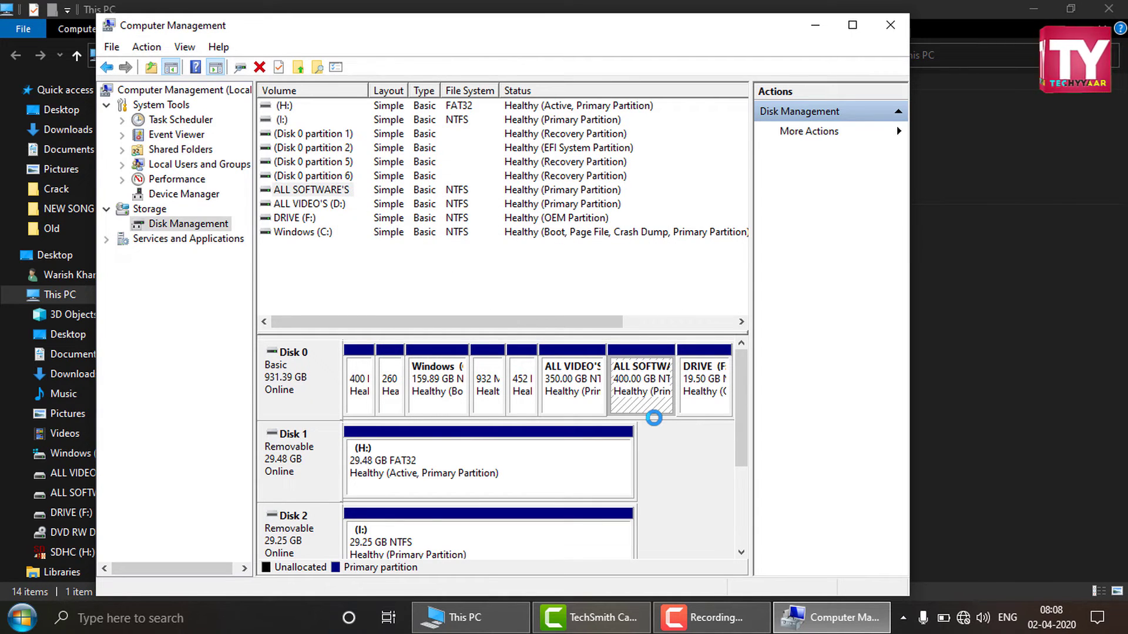
Switch to This PC and refresh it to check whether ALL SOFTWARE'S (E:) is still listed.
left_click(435, 630)
right_click(745, 328)
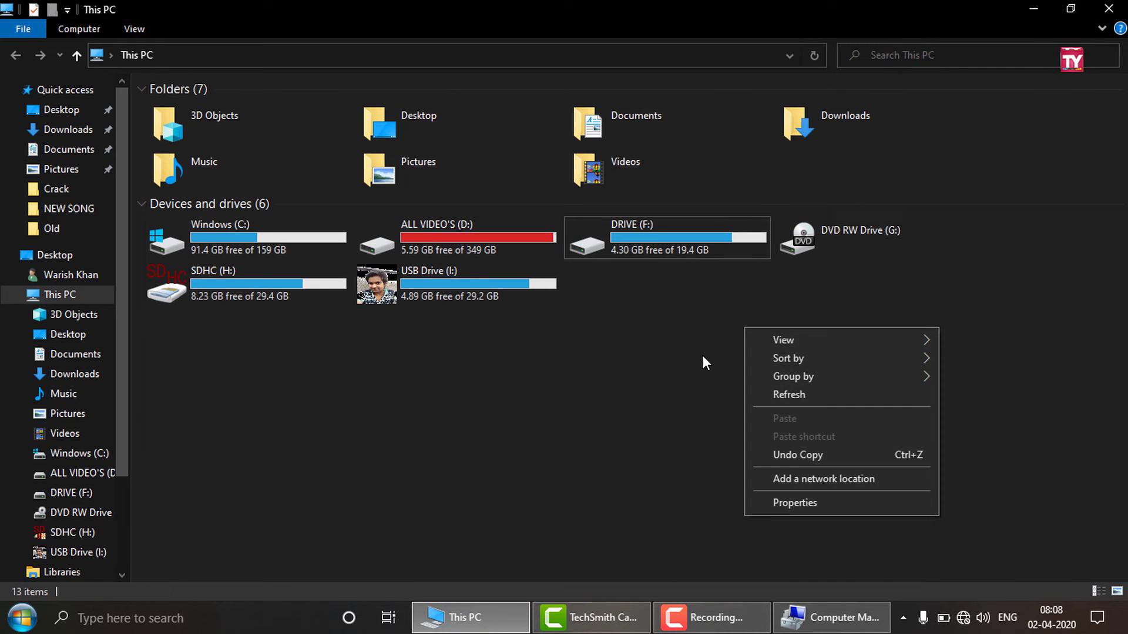
left_click(770, 394)
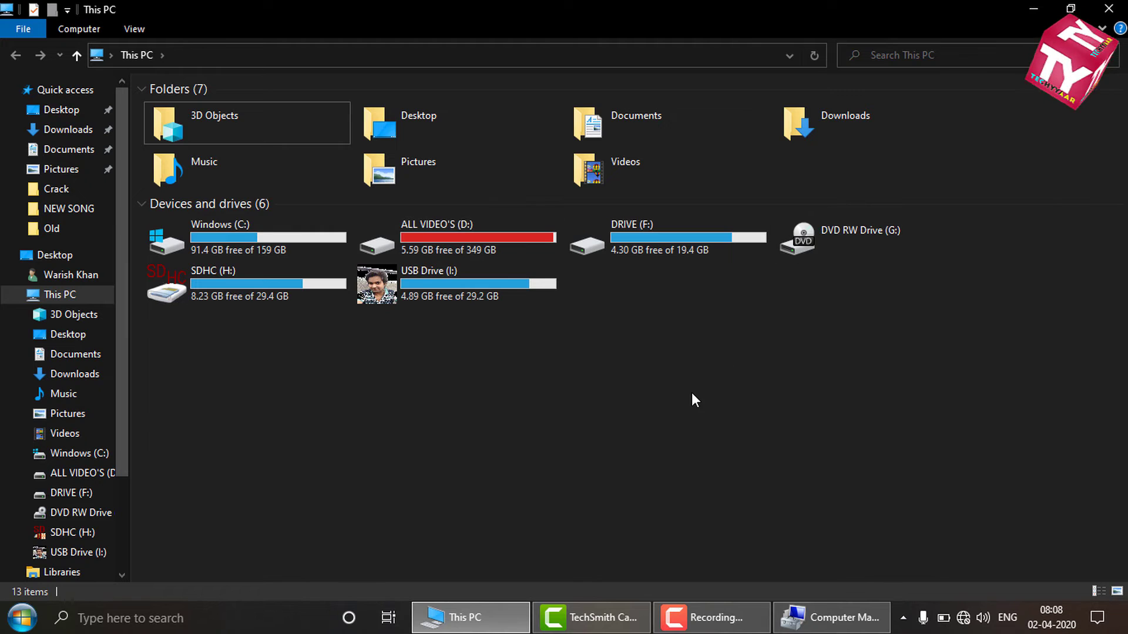
Return to Computer Management and assign drive letter E to the ALL SOFTWARE'S partition on Disk 0.
left_click(831, 618)
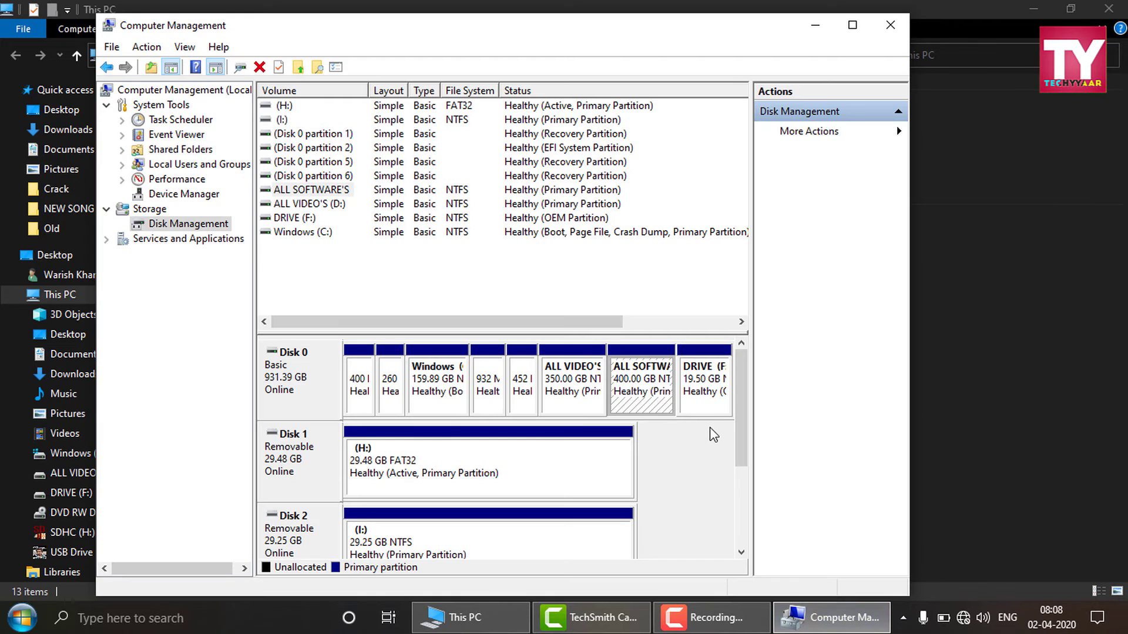
right_click(645, 390)
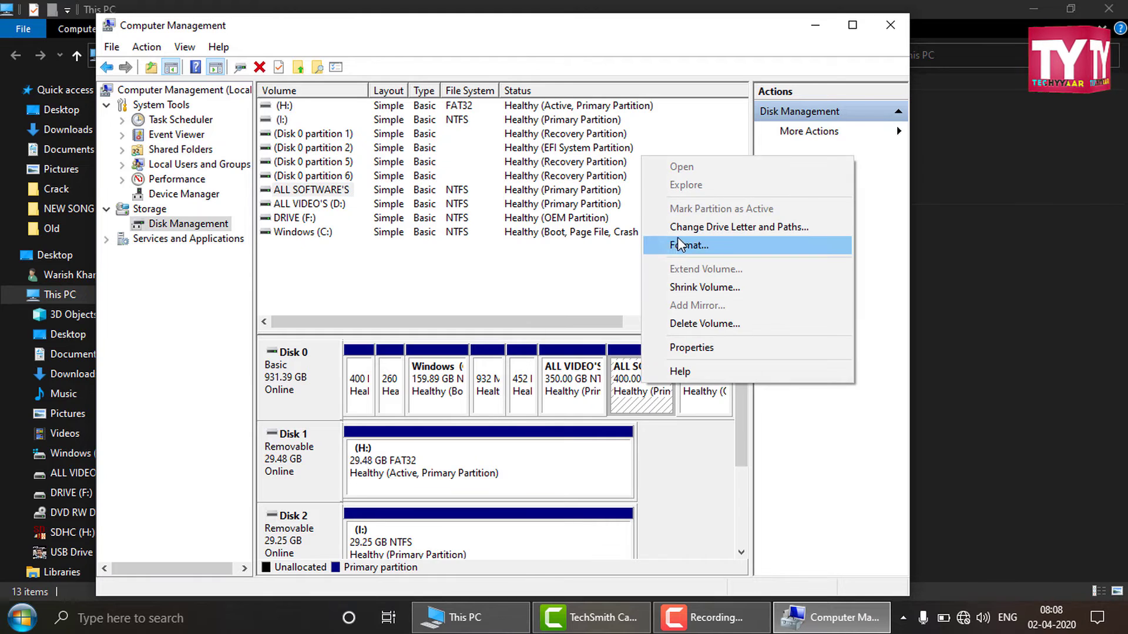
left_click(722, 229)
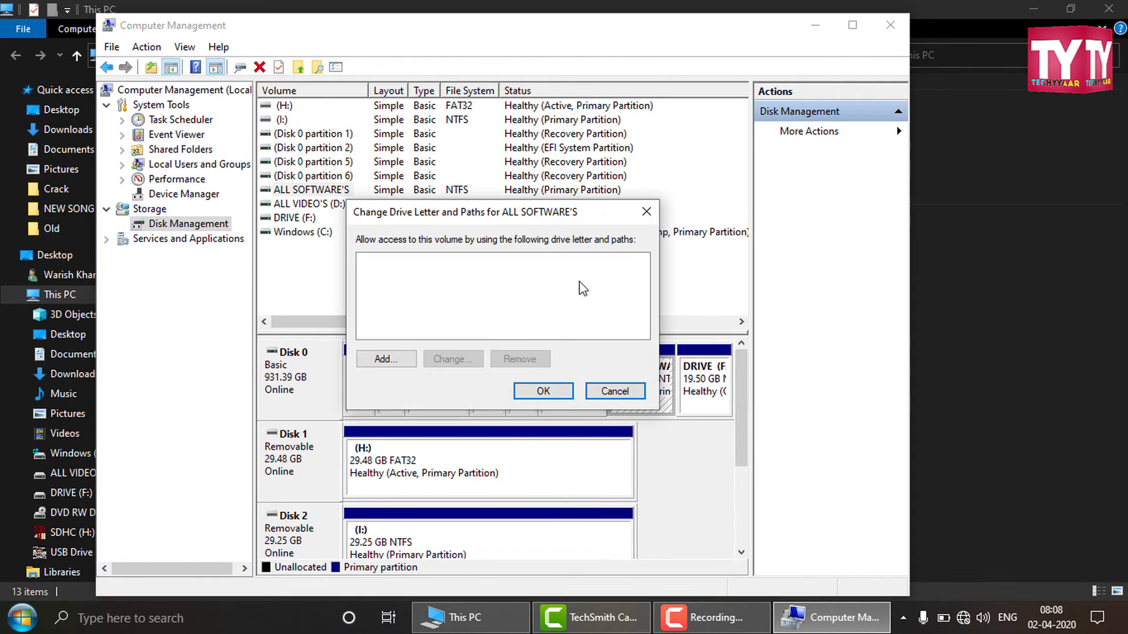
left_click(376, 360)
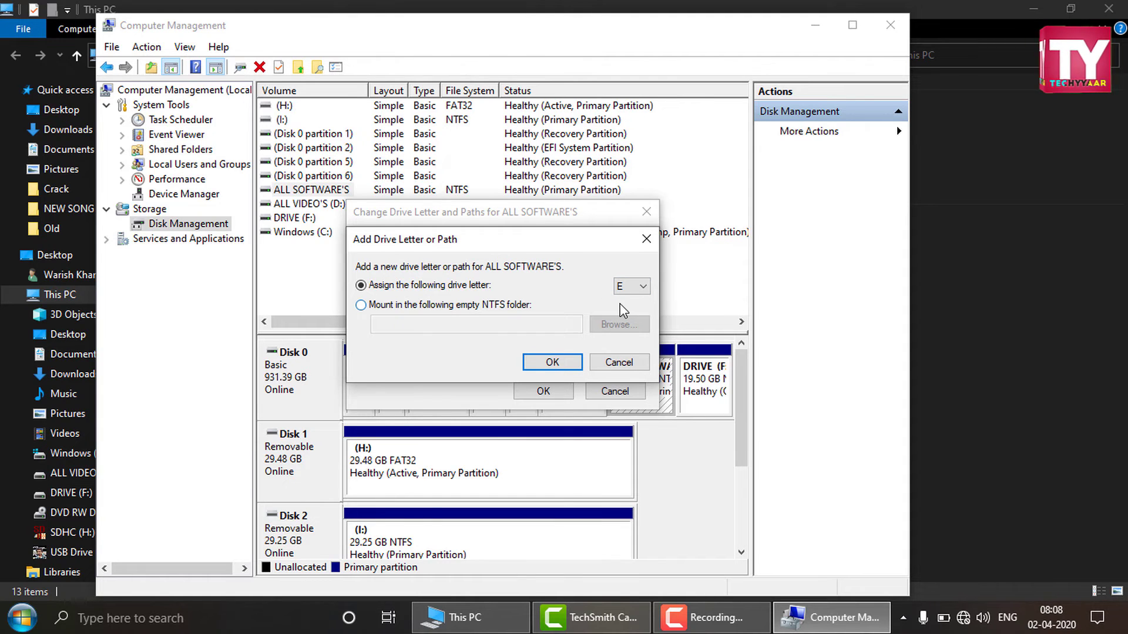
left_click(569, 361)
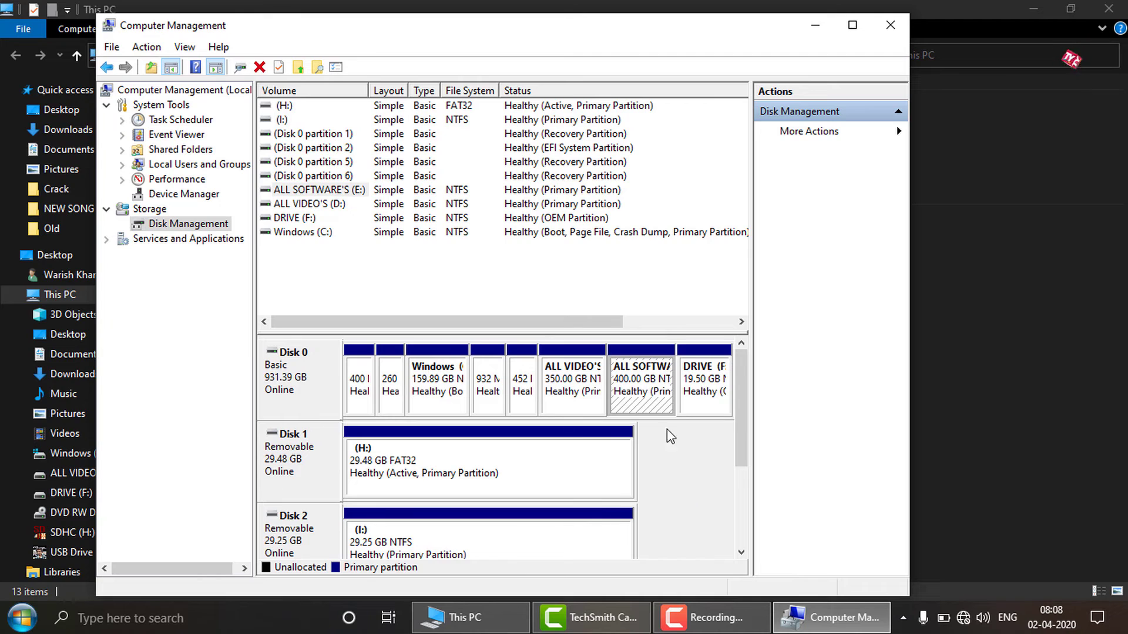
Switch to This PC and refresh it to check whether the ALL SOFTWARE'S drive is listed.
left_click(464, 618)
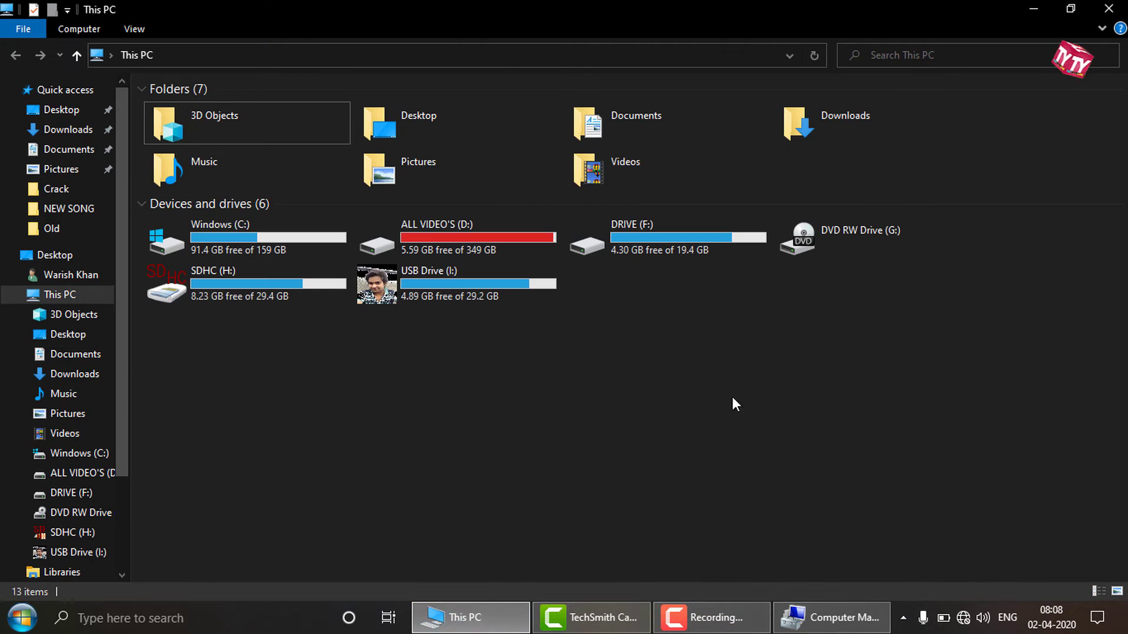
right_click(750, 320)
left_click(782, 388)
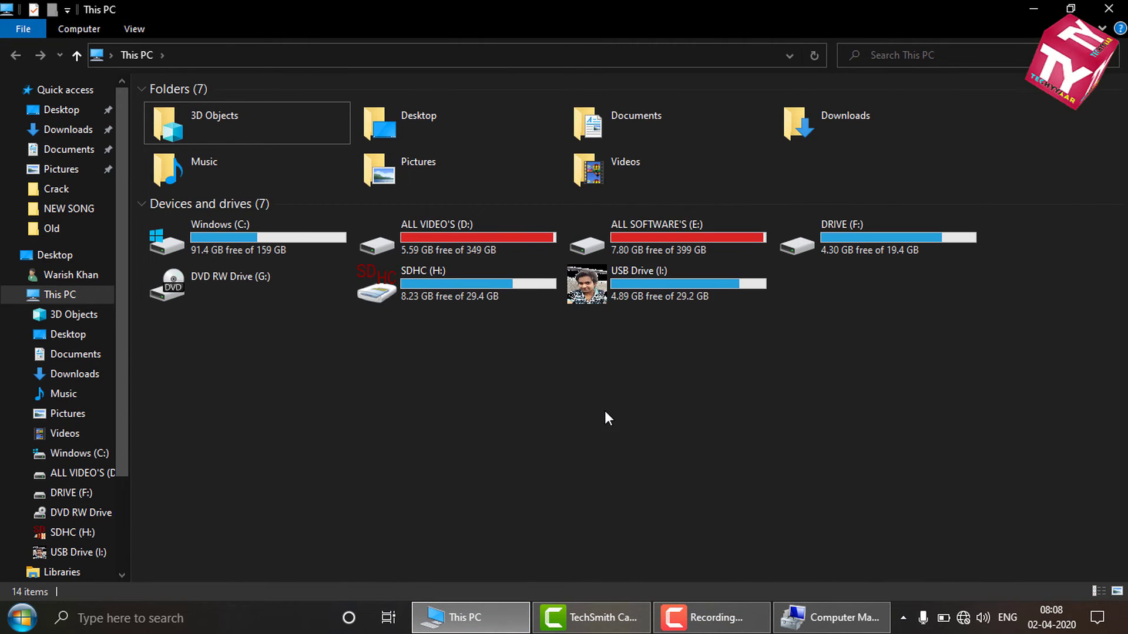
left_click(661, 249)
left_click(797, 378)
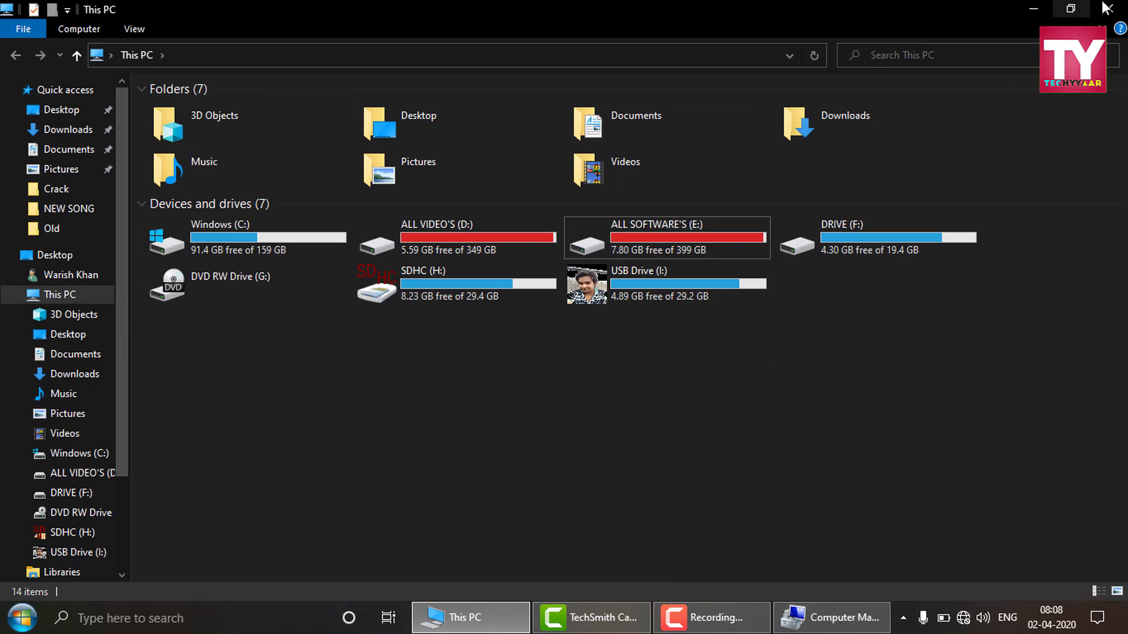
Close the This PC and Computer Management windows and refresh the desktop.
left_click(1107, 7)
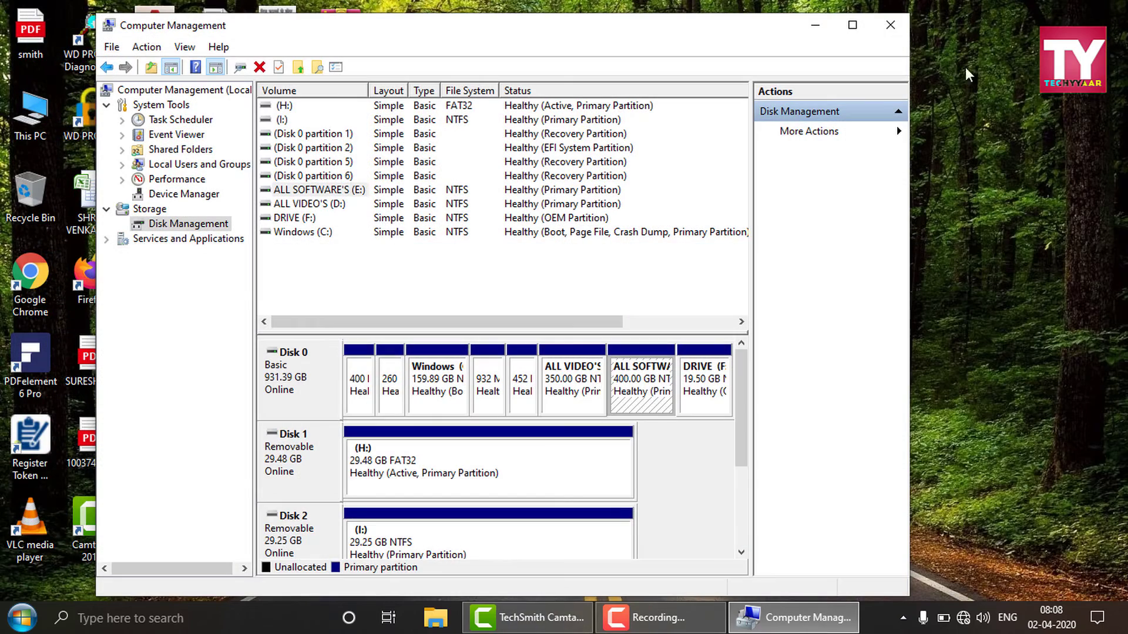
left_click(890, 25)
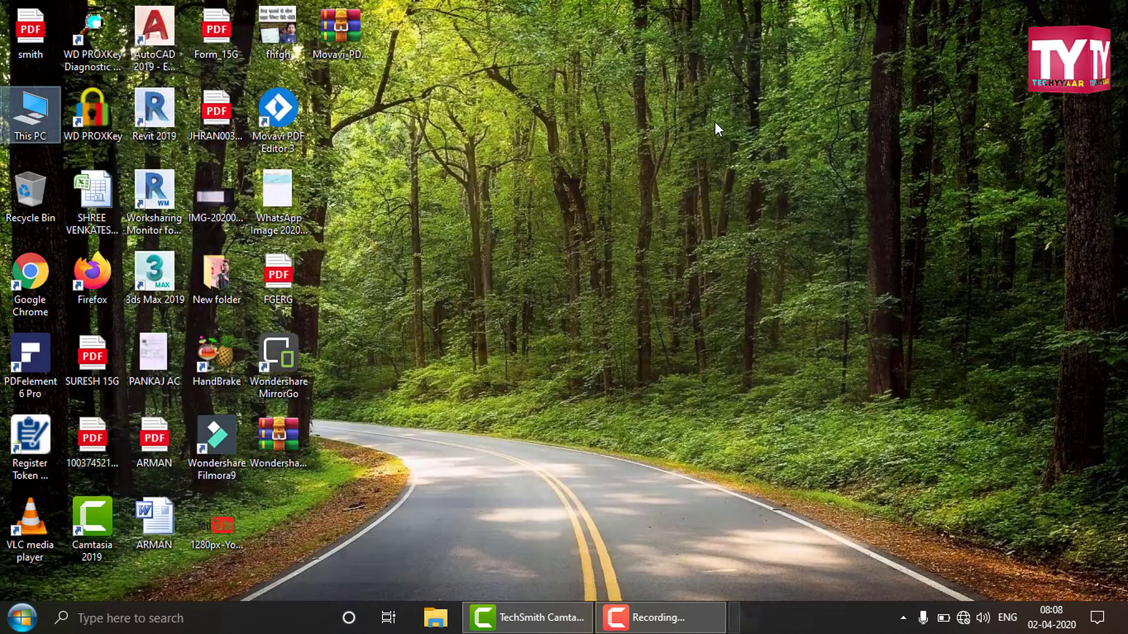
right_click(715, 122)
left_click(744, 171)
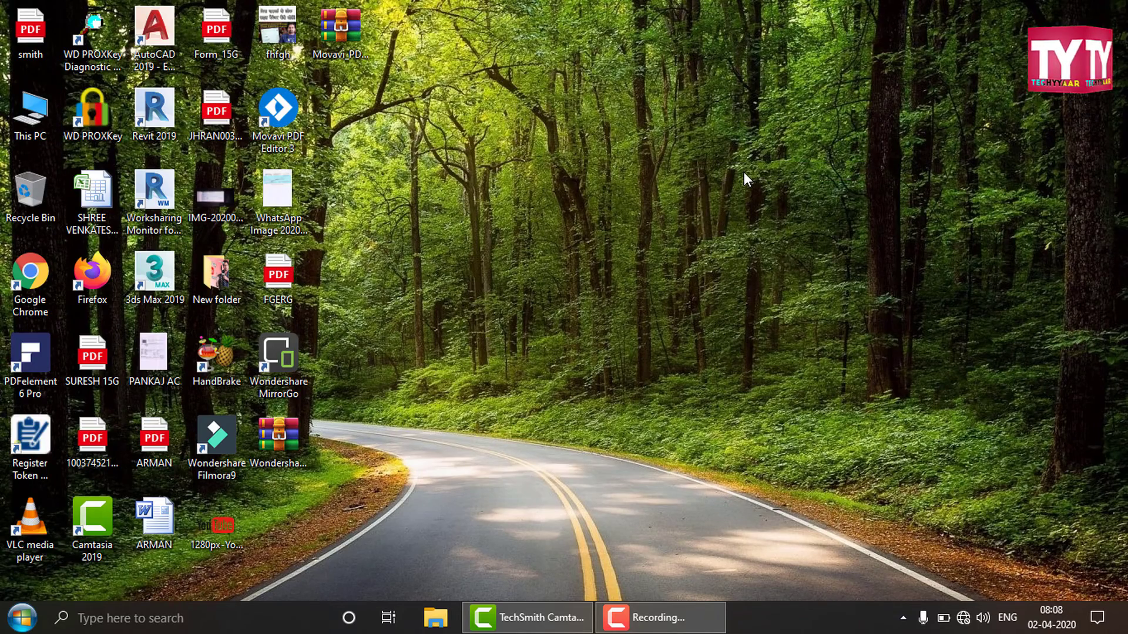